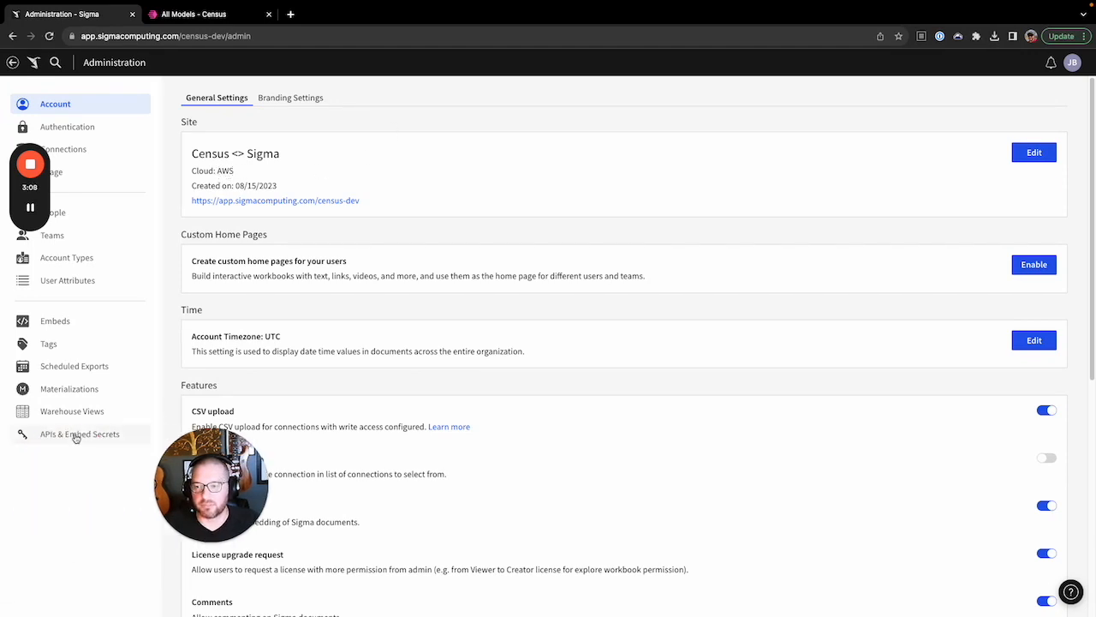
Create an embed secret named 'Sigma <> Census' with yourself as owner, then close its credentials view
{"action": "left_click", "coordinate": [80, 435]}
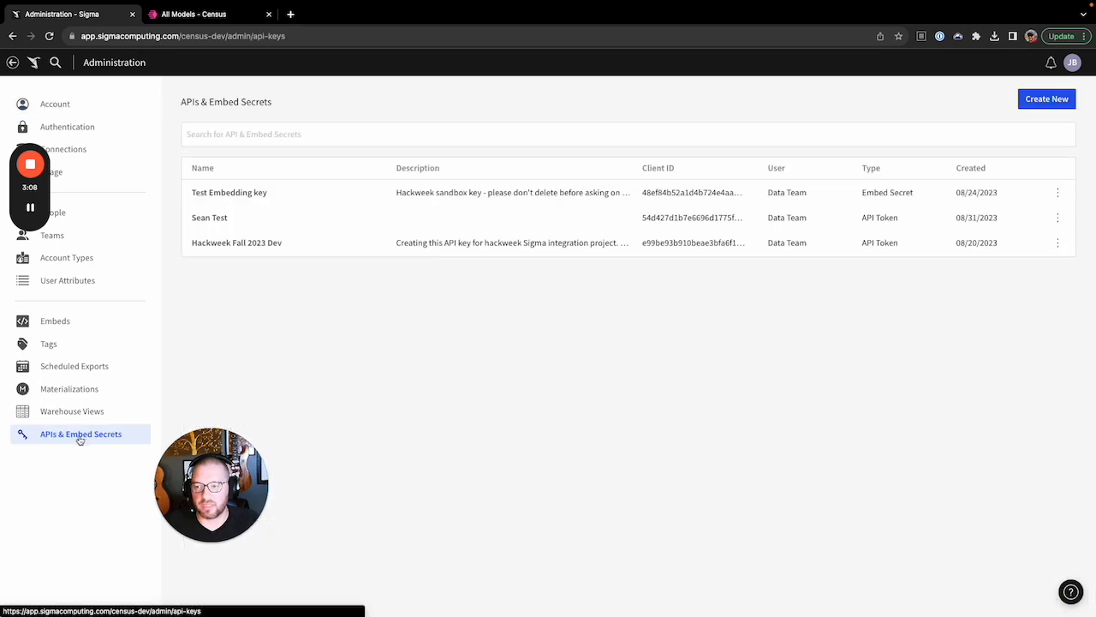
{"action": "left_click", "coordinate": [1042, 101]}
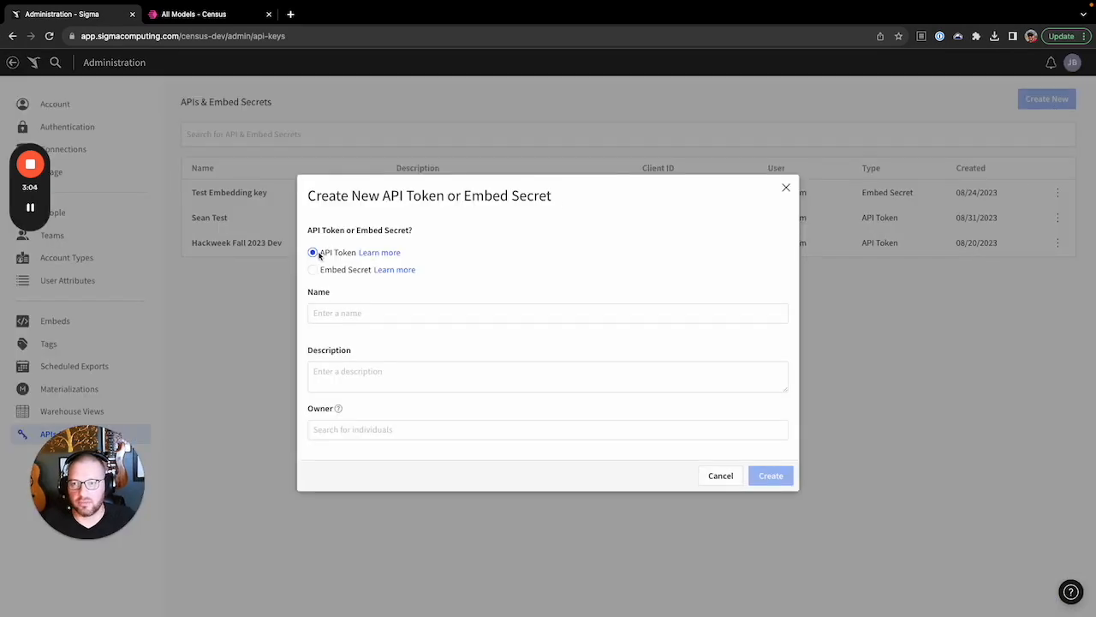
{"action": "left_click", "coordinate": [335, 311]}
{"action": "type", "text": "Sigma <> Census"}
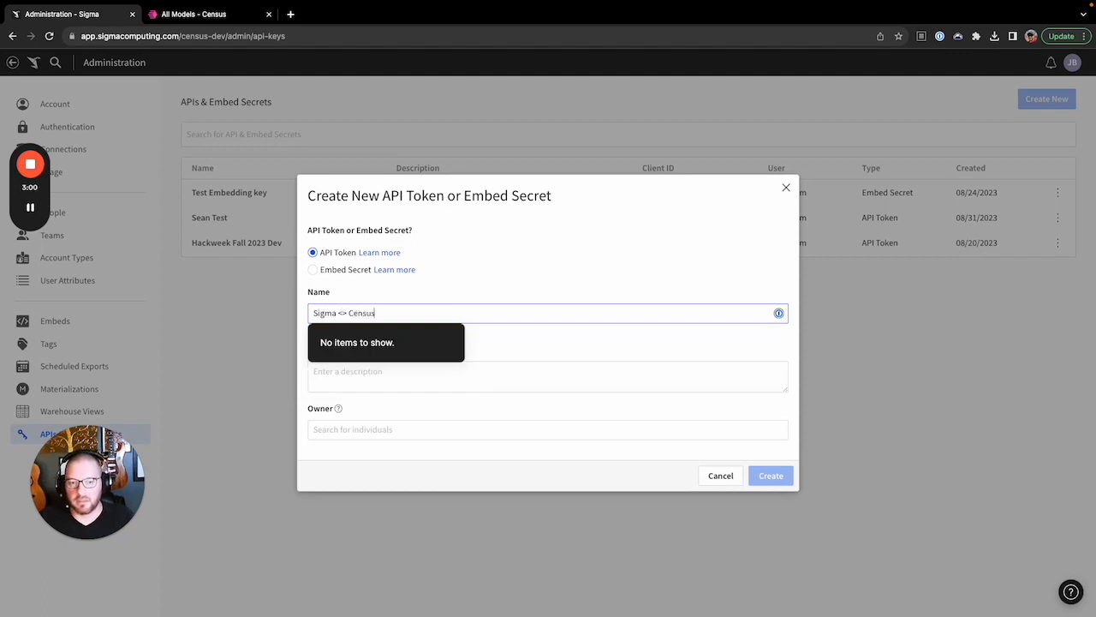
{"action": "left_click", "coordinate": [313, 269]}
{"action": "left_click", "coordinate": [506, 430]}
{"action": "left_click", "coordinate": [482, 543]}
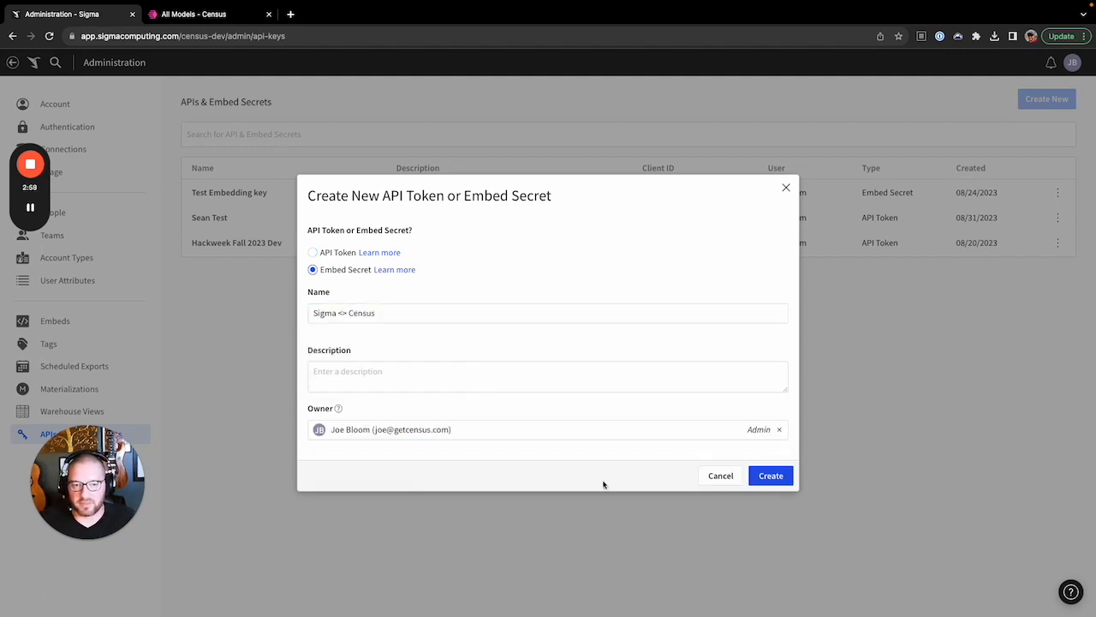
{"action": "left_click", "coordinate": [771, 476]}
{"action": "left_click", "coordinate": [703, 429]}
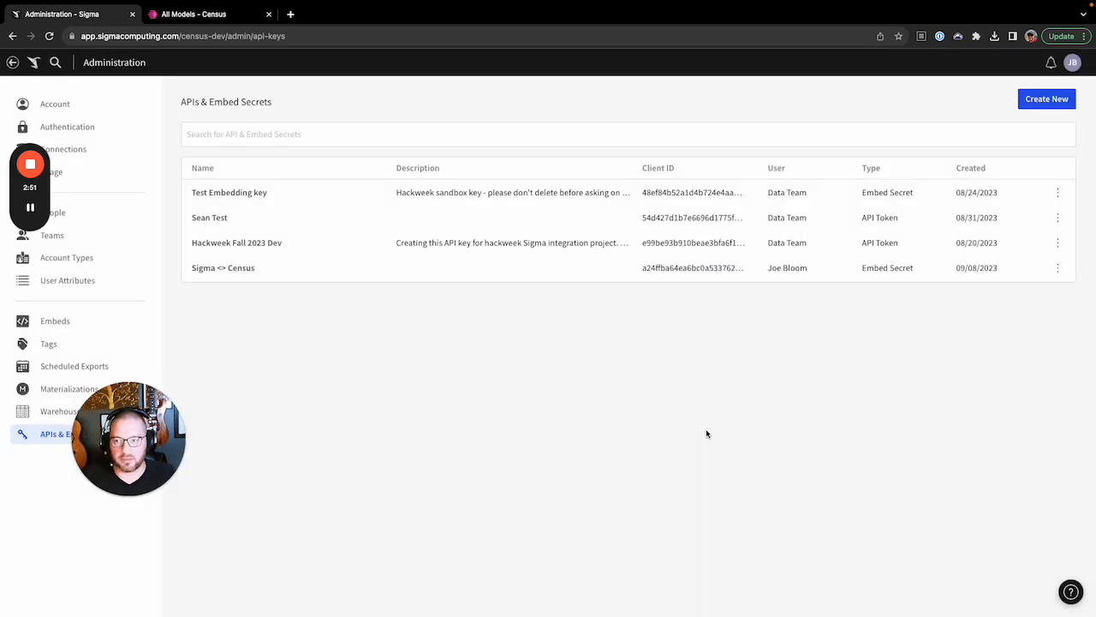
In Census Models > Sigma Workbooks, connect the AWS Sigma instance with the client ID and secret, then open USERS
{"action": "left_click", "coordinate": [40, 71]}
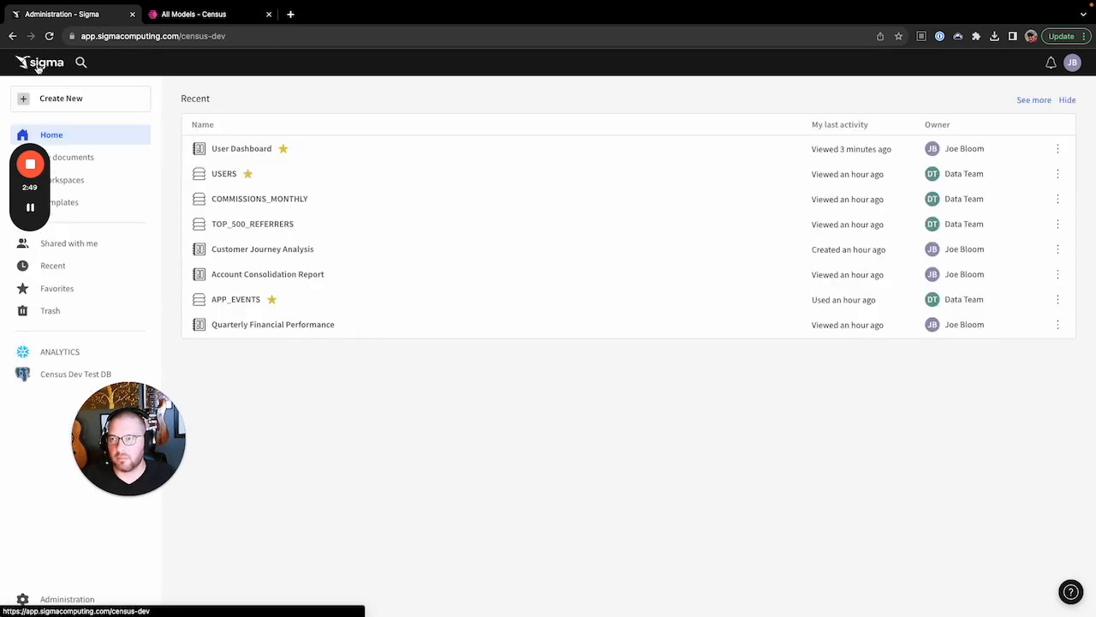
{"action": "left_click", "coordinate": [195, 16]}
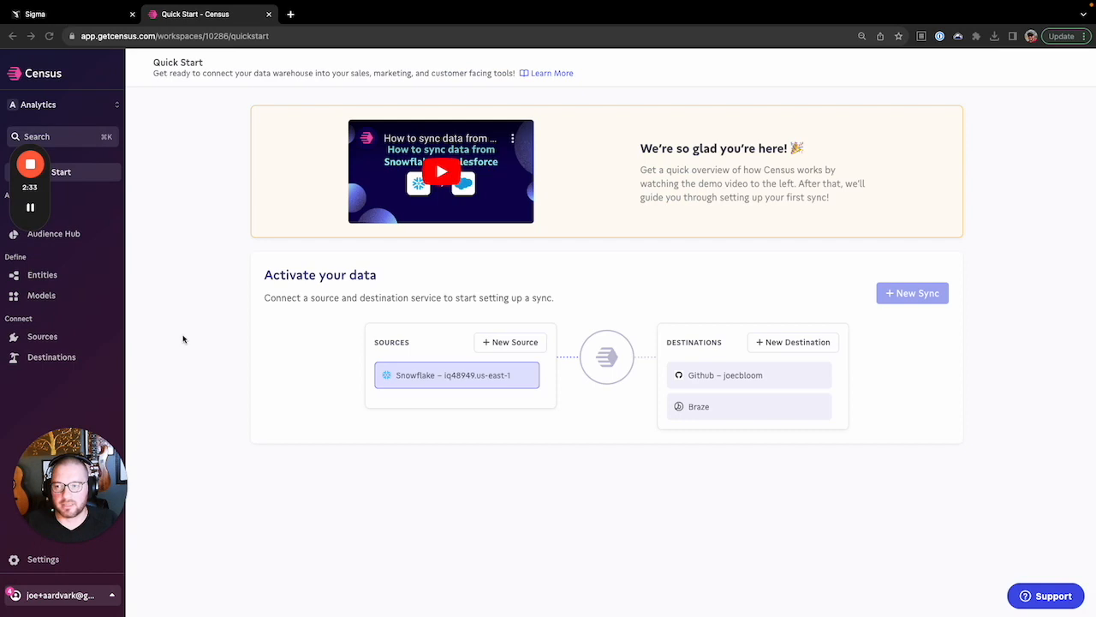
{"action": "left_click", "coordinate": [52, 296]}
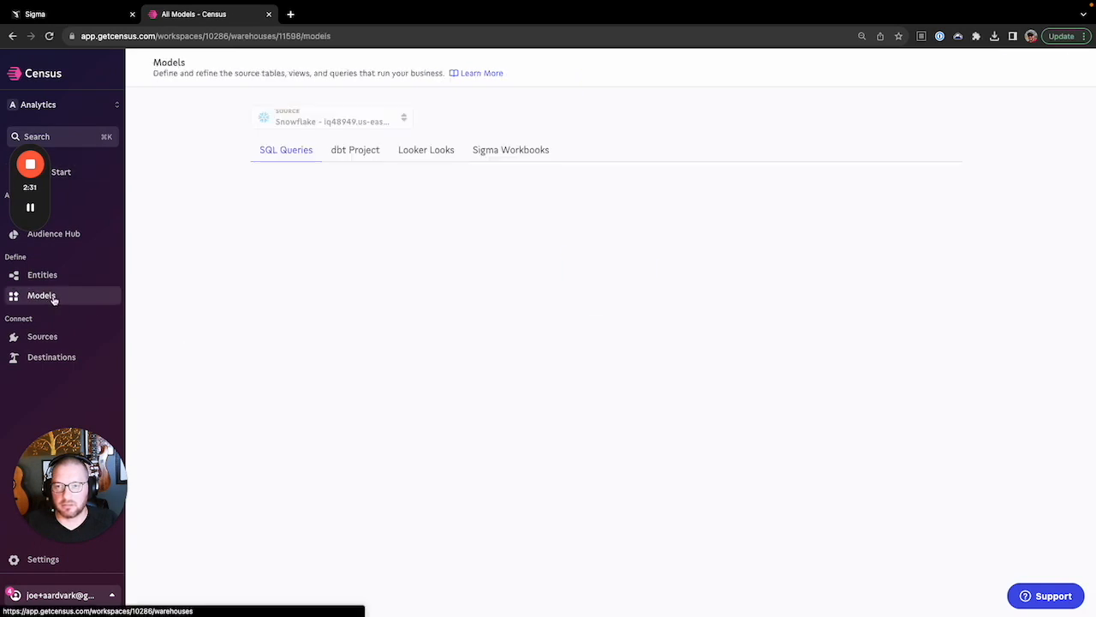
{"action": "left_click", "coordinate": [522, 149]}
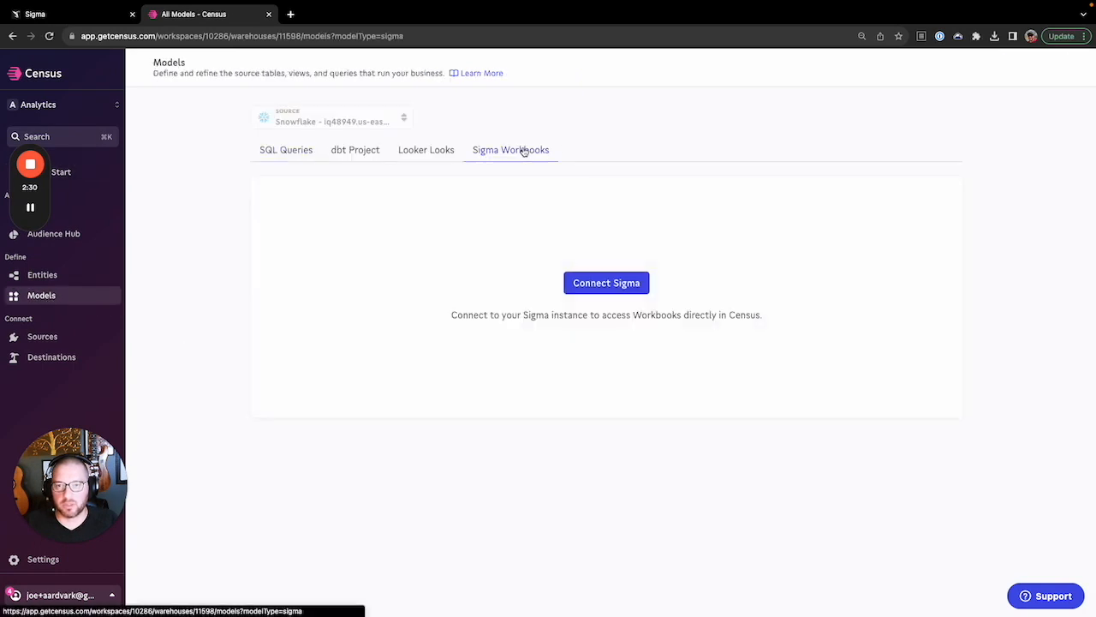
{"action": "left_click", "coordinate": [606, 283]}
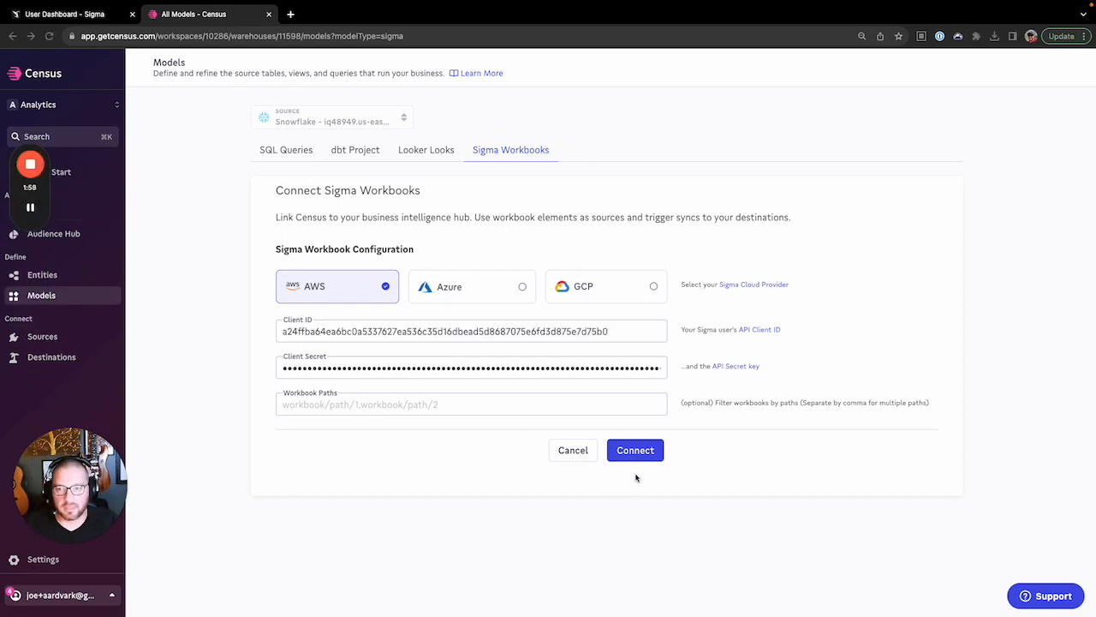
{"action": "left_click", "coordinate": [636, 451]}
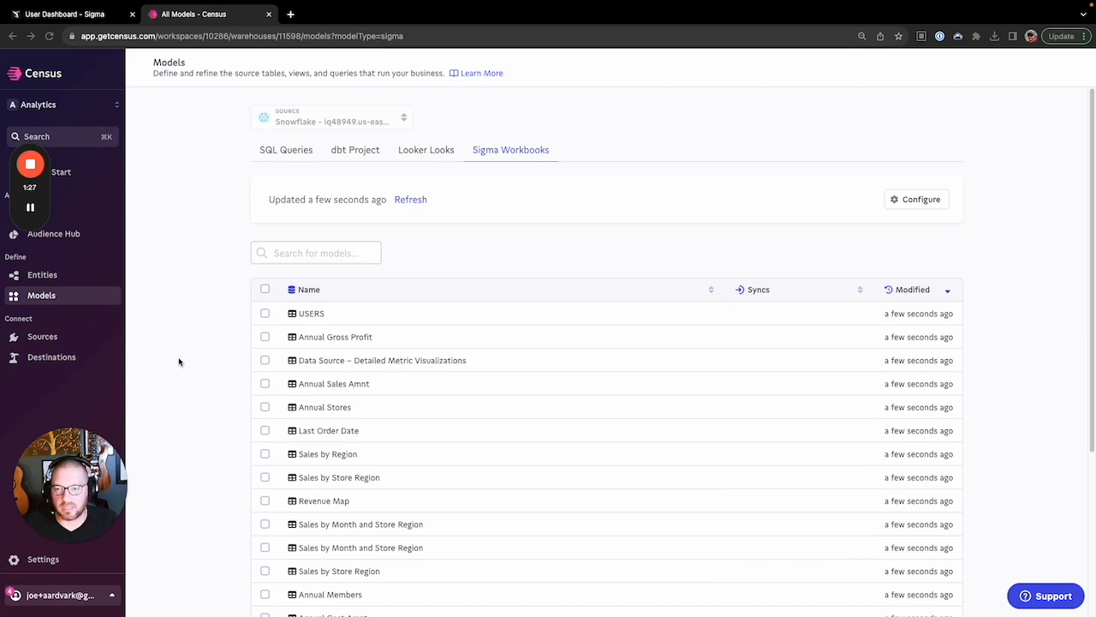
{"action": "left_click", "coordinate": [317, 314]}
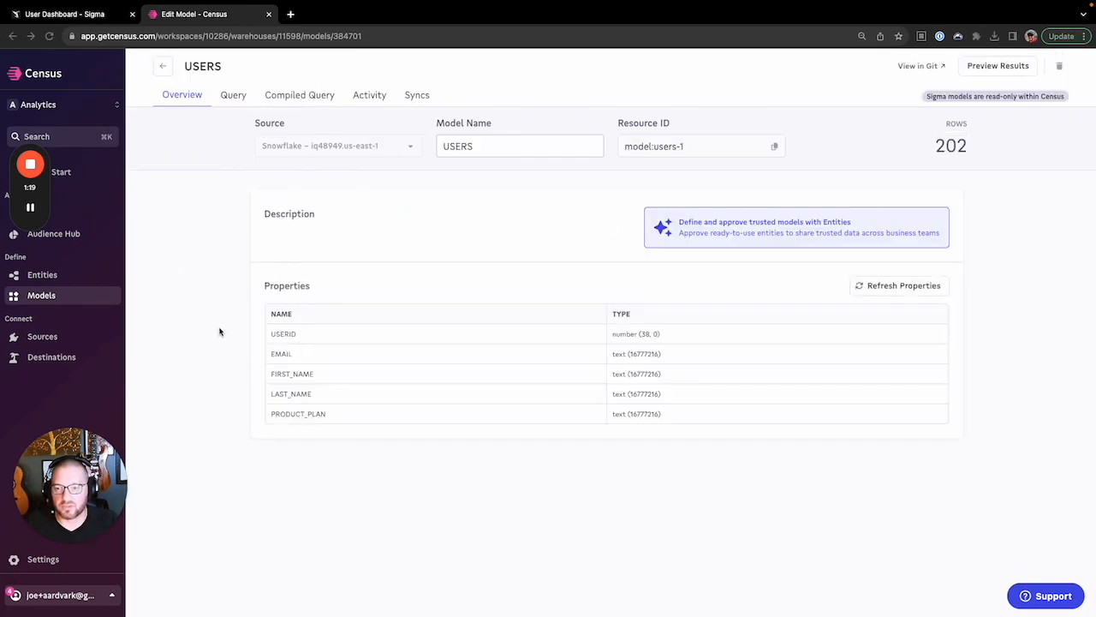
Start a new USERS sync to the Braze User object, matched on USERID
{"action": "left_click", "coordinate": [420, 103]}
{"action": "left_click", "coordinate": [595, 248]}
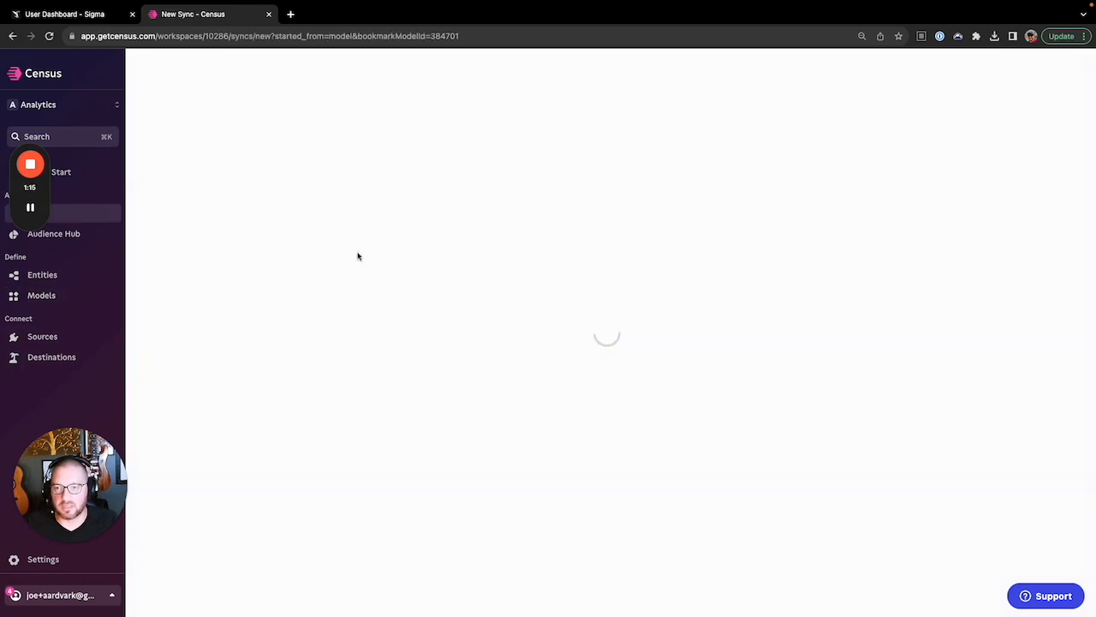
{"action": "scroll", "coordinate": [204, 242], "scroll_direction": "down", "scroll_amount": 2}
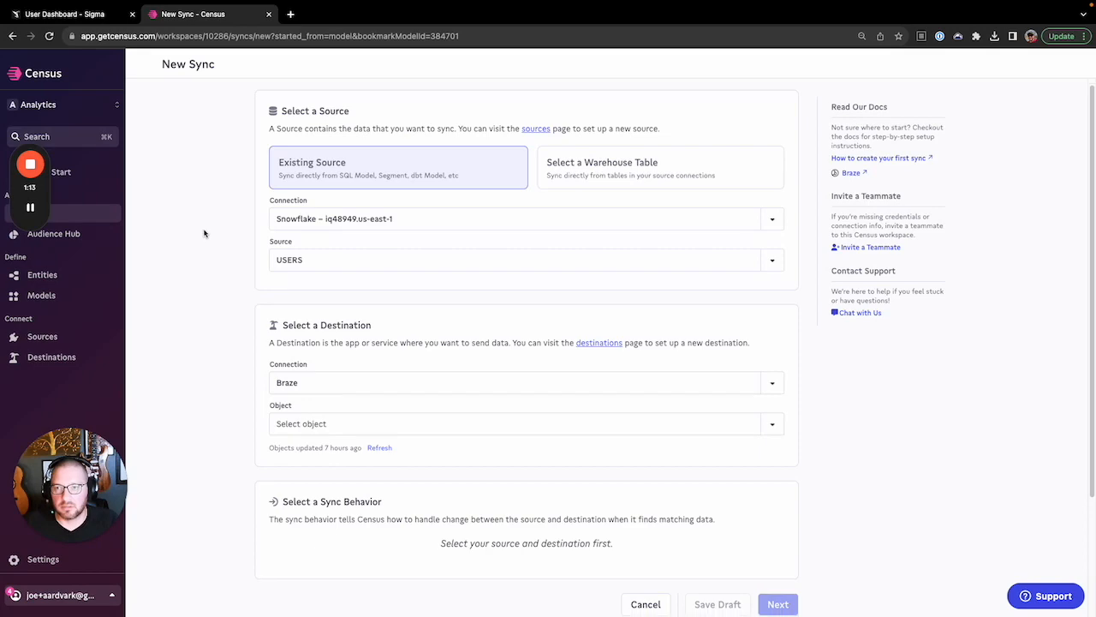
{"action": "left_click", "coordinate": [306, 342]}
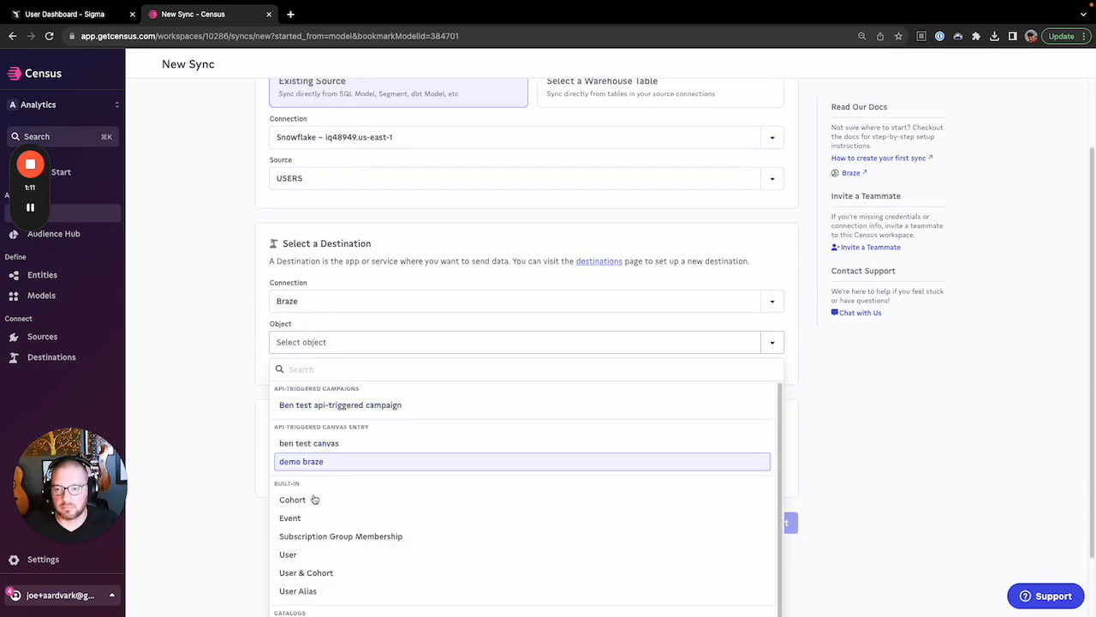
{"action": "left_click", "coordinate": [286, 555]}
{"action": "scroll", "coordinate": [244, 385], "scroll_direction": "down", "scroll_amount": 6}
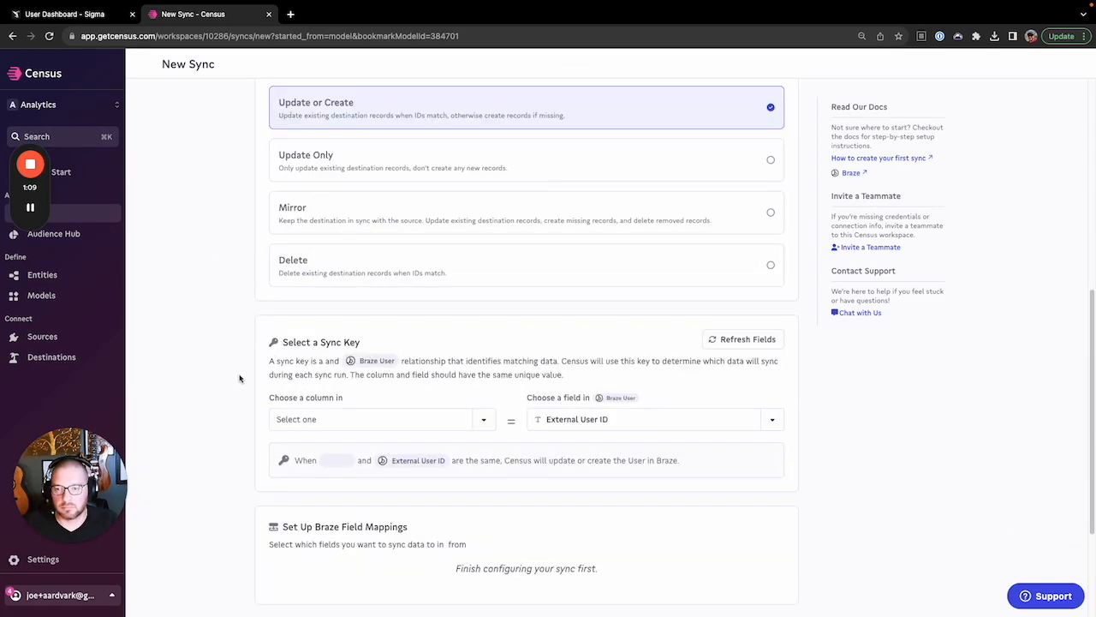
{"action": "left_click", "coordinate": [445, 249]}
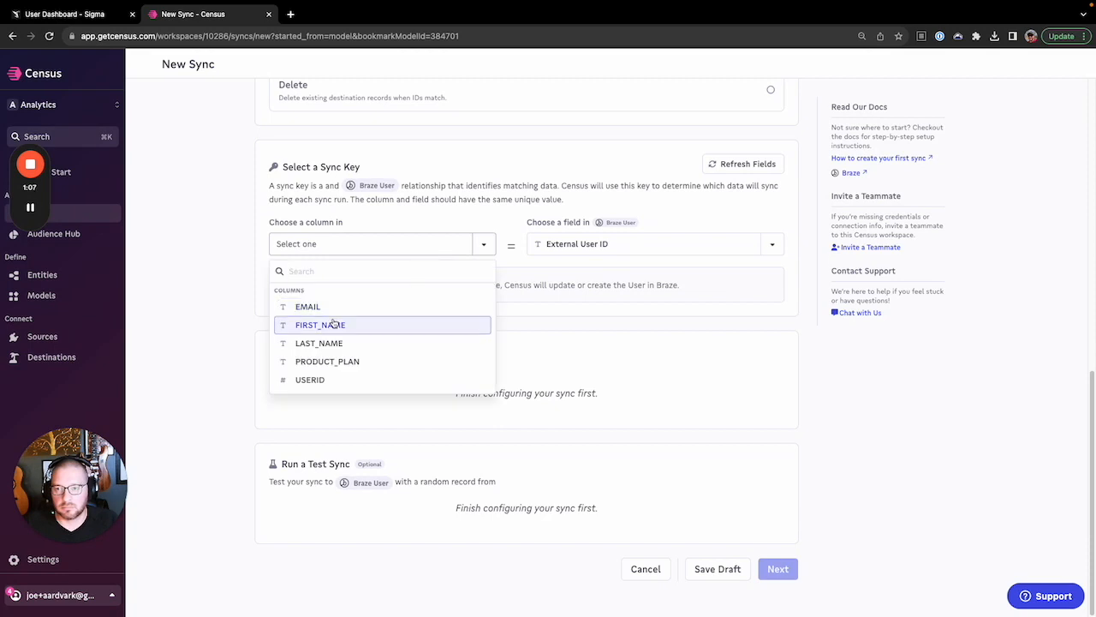
{"action": "left_click", "coordinate": [319, 381]}
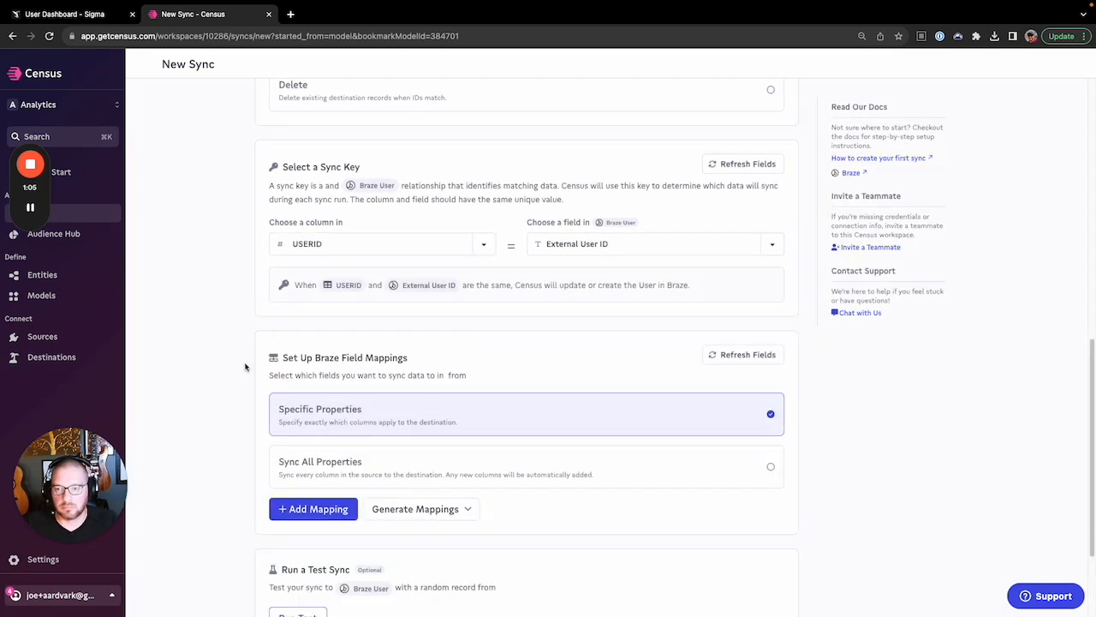
Auto-map the 3 matching properties, enable 'Run a sync now', and create the sync
{"action": "scroll", "coordinate": [246, 365], "scroll_direction": "down", "scroll_amount": 2}
{"action": "left_click", "coordinate": [415, 366]}
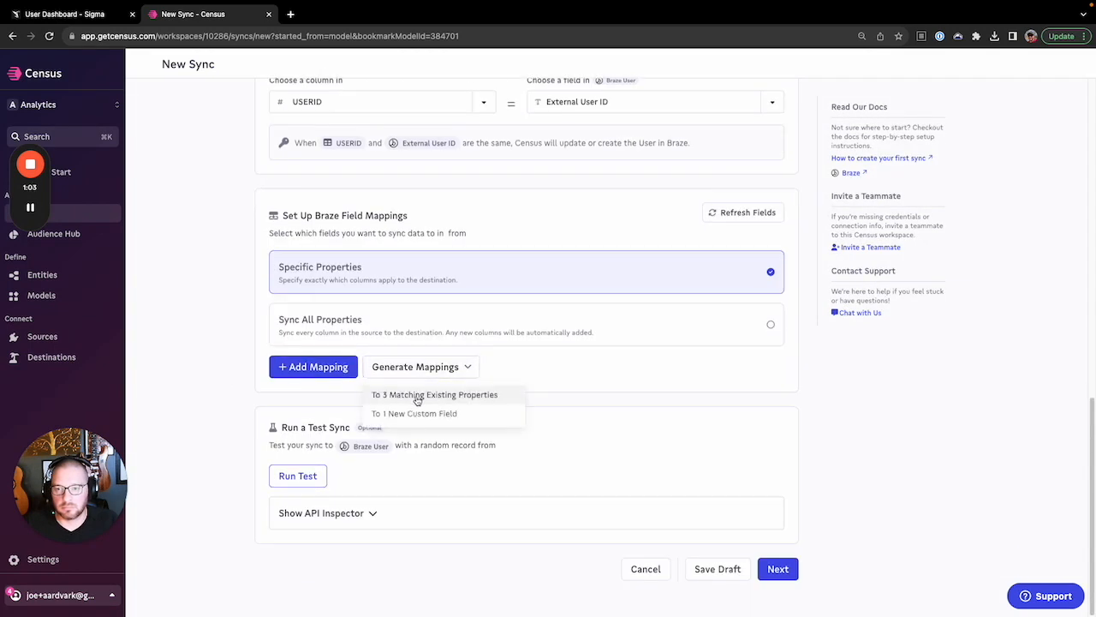
{"action": "left_click", "coordinate": [418, 396]}
{"action": "scroll", "coordinate": [191, 372], "scroll_direction": "down", "scroll_amount": 2}
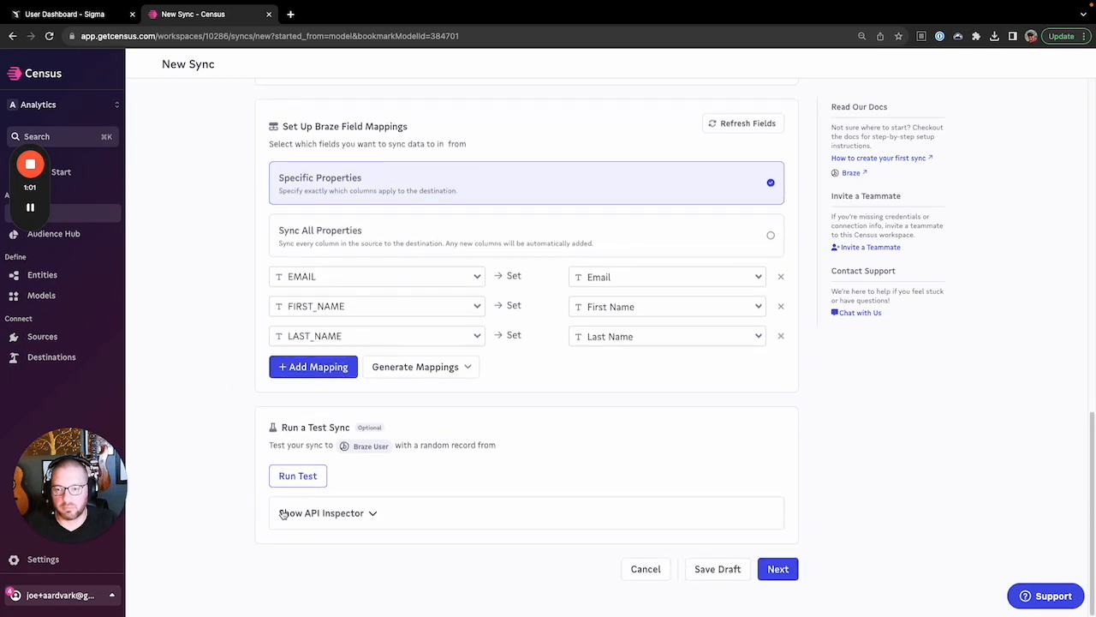
{"action": "left_click", "coordinate": [776, 569]}
{"action": "left_click", "coordinate": [698, 349]}
{"action": "left_click", "coordinate": [773, 397]}
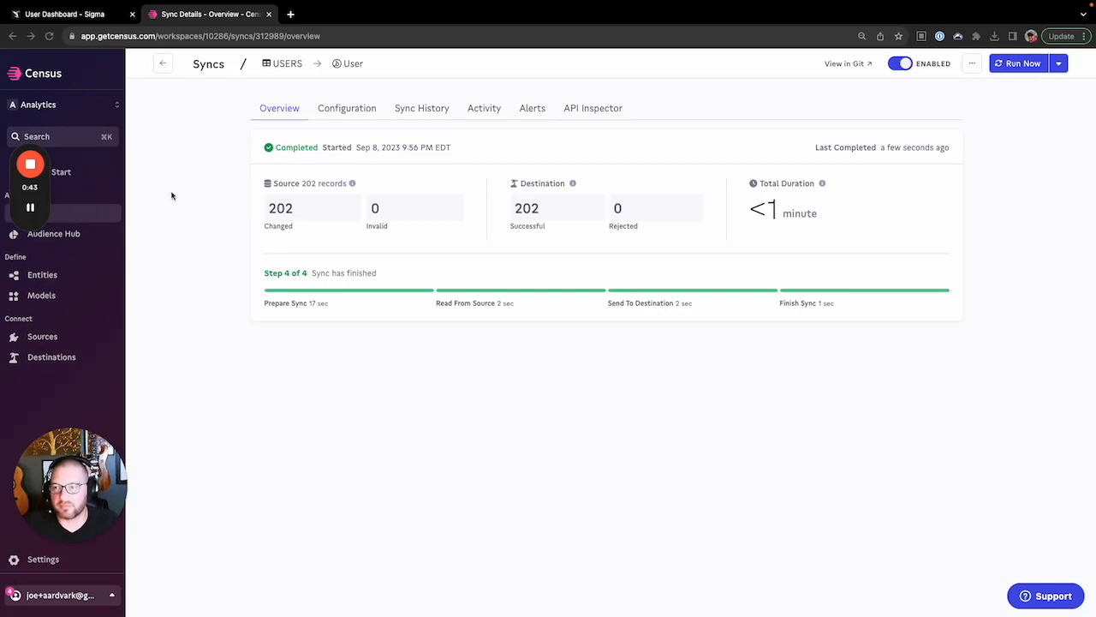
Once the sync finishes, return to the Sigma User Dashboard
{"action": "key", "text": "ctrl+shift+Tab"}
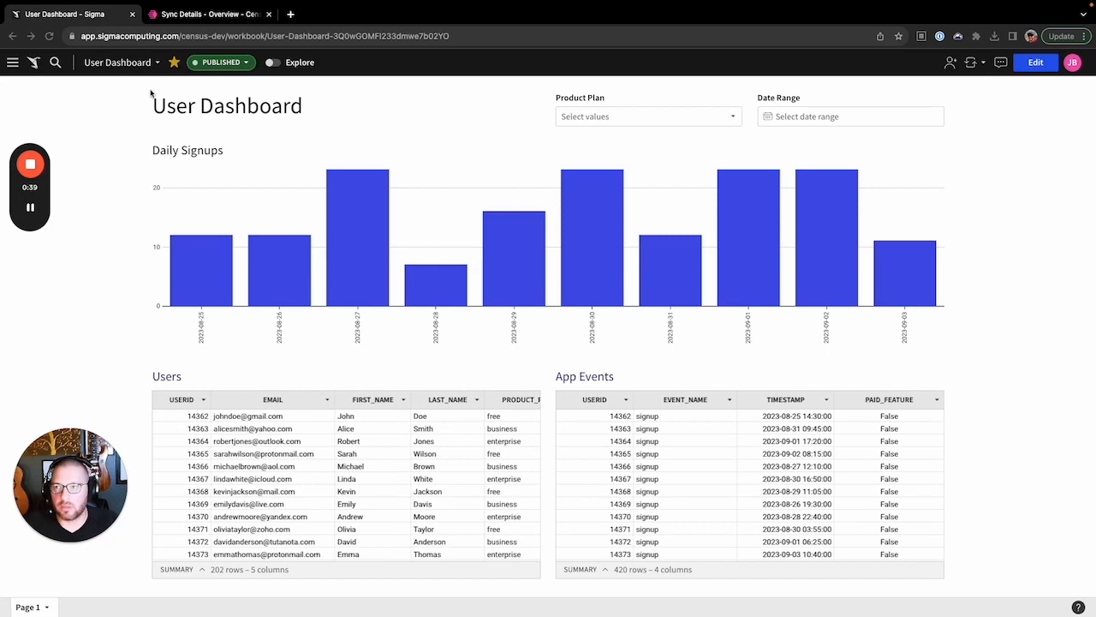
Save a copy of the User Dashboard workbook into My documents
{"action": "left_click", "coordinate": [157, 63]}
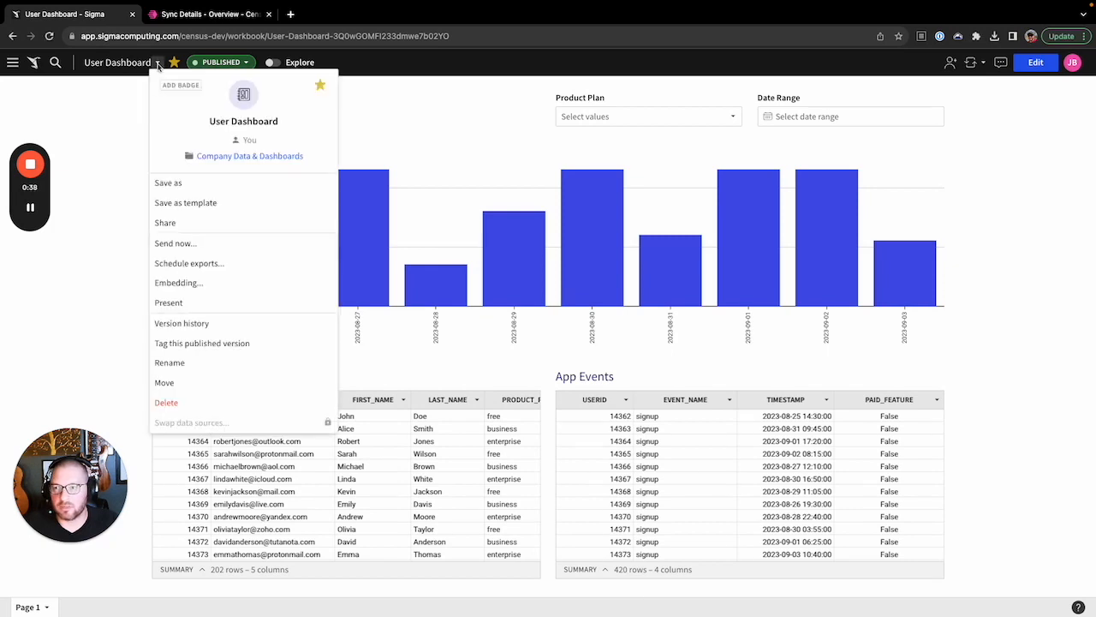
{"action": "left_click", "coordinate": [173, 183]}
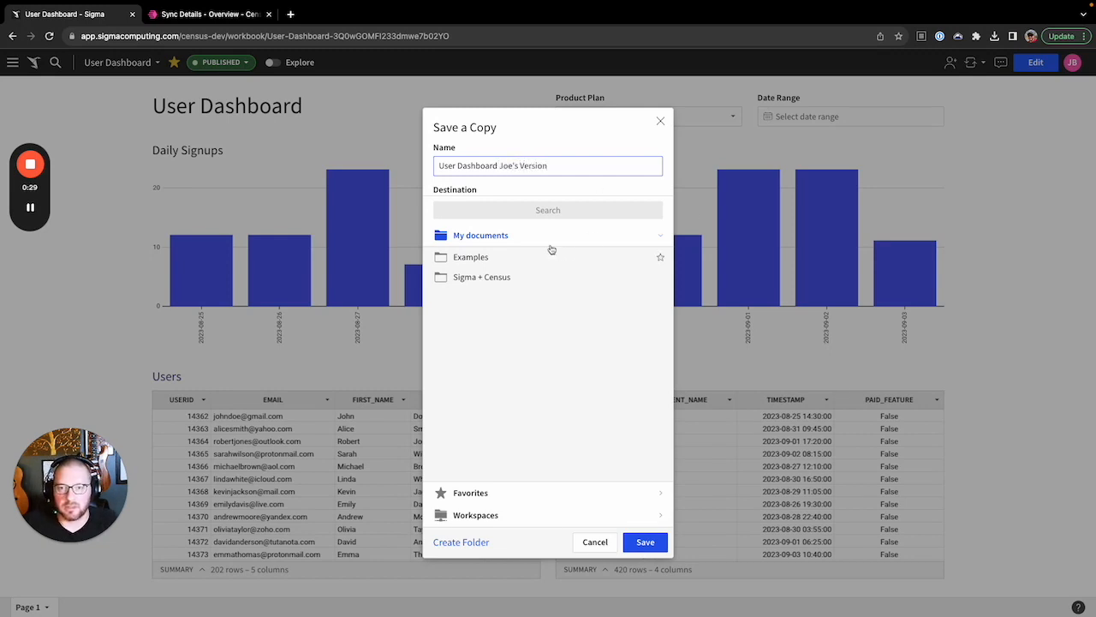
{"action": "left_click", "coordinate": [646, 541]}
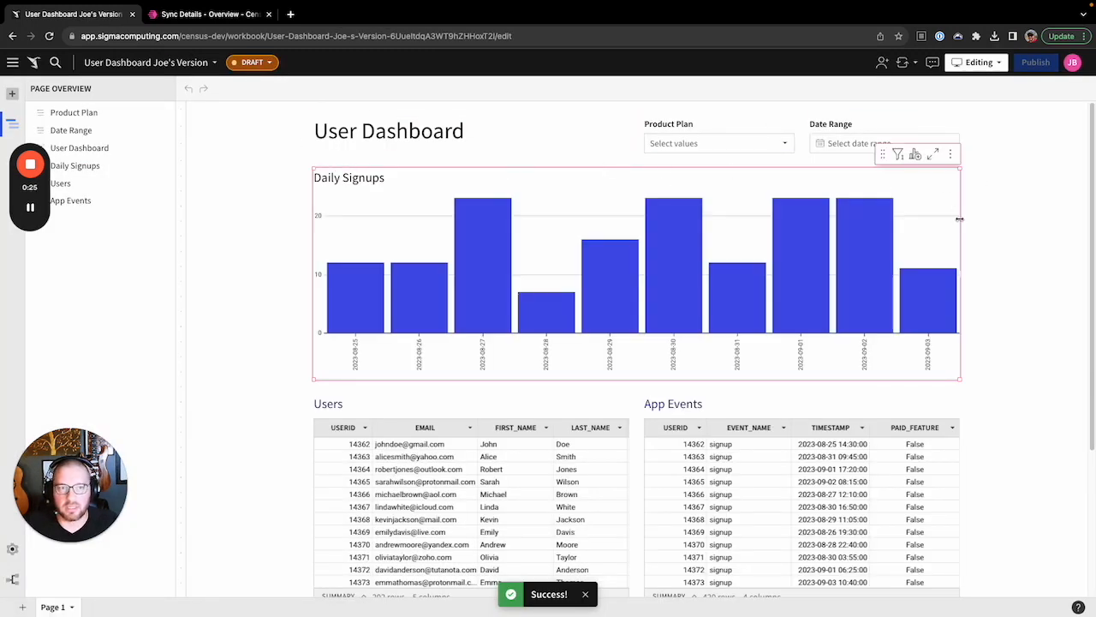
Delete the Daily Signups chart, the Date Range and Product Plan filters, and the dashboard title
{"action": "left_click", "coordinate": [950, 154]}
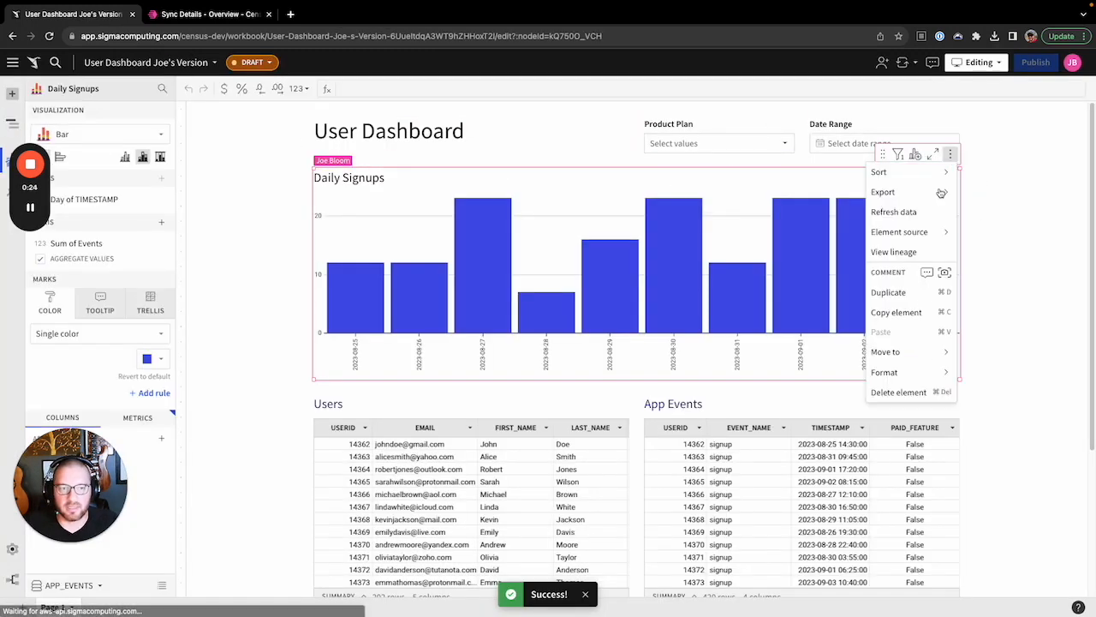
{"action": "left_click", "coordinate": [909, 390]}
{"action": "left_click", "coordinate": [950, 115]}
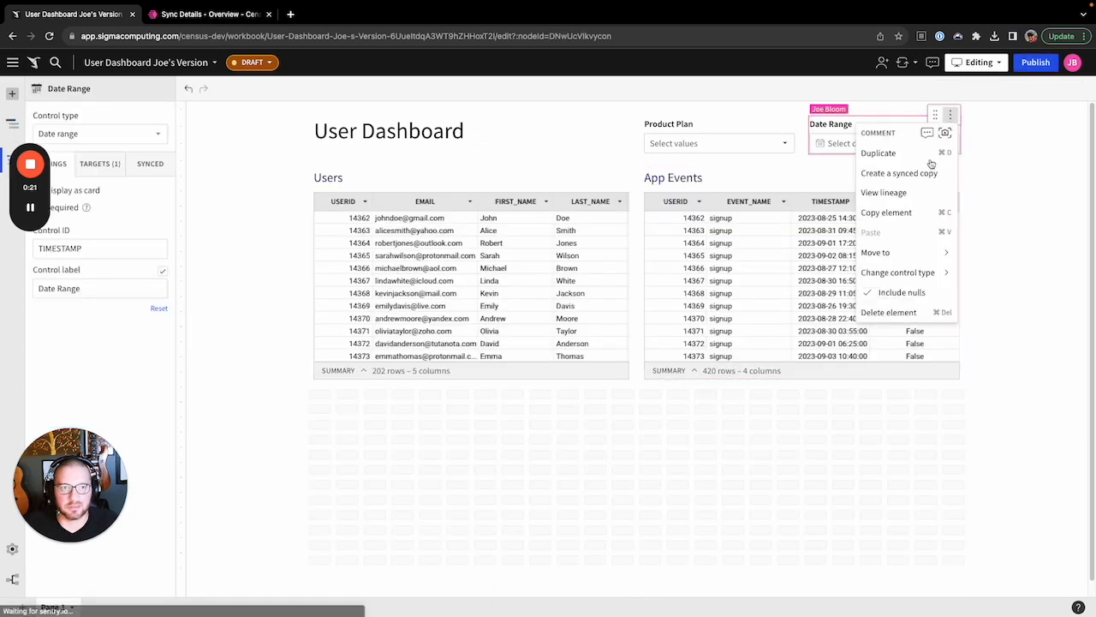
{"action": "left_click", "coordinate": [890, 313]}
{"action": "left_click", "coordinate": [785, 114]}
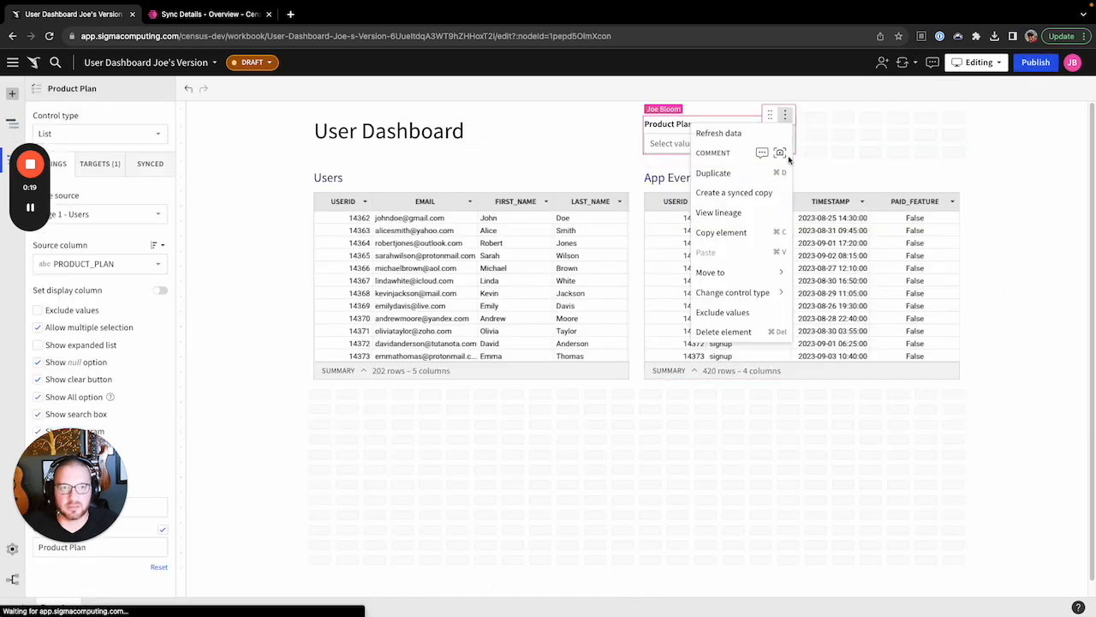
{"action": "left_click", "coordinate": [728, 332]}
{"action": "key", "text": "Delete"}
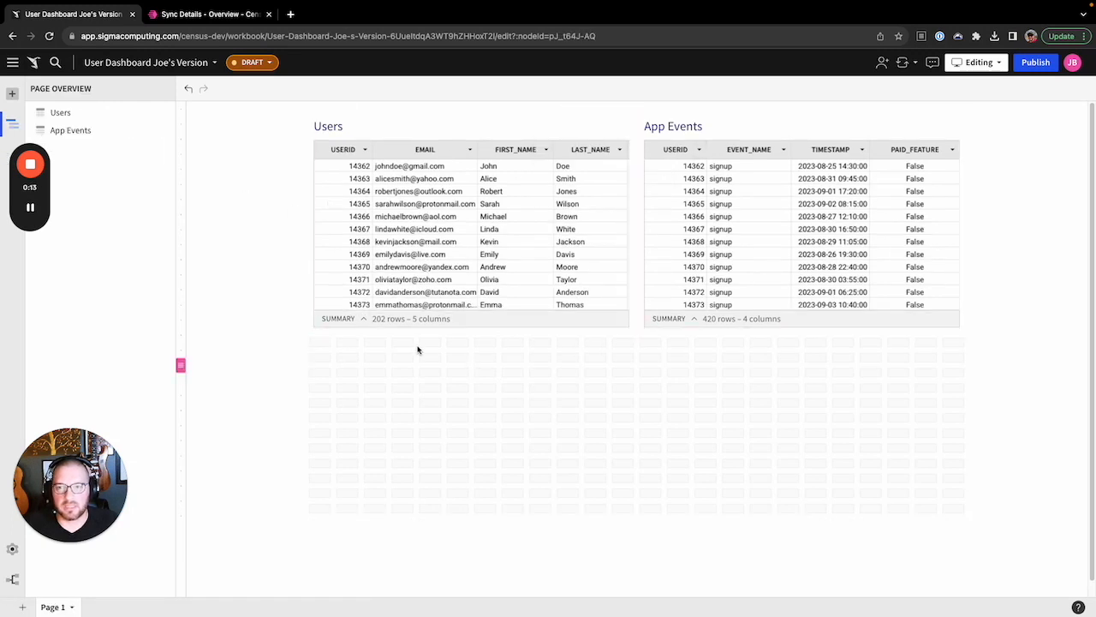
Begin joining another source onto the Users table from its data source options
{"action": "left_click", "coordinate": [373, 124]}
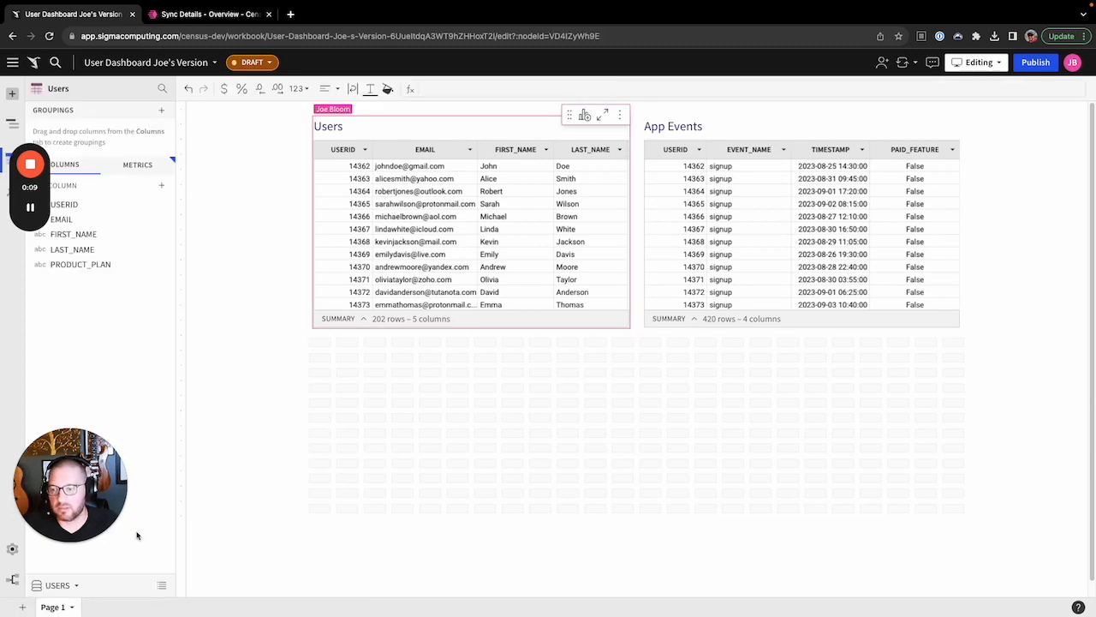
{"action": "left_click", "coordinate": [76, 586]}
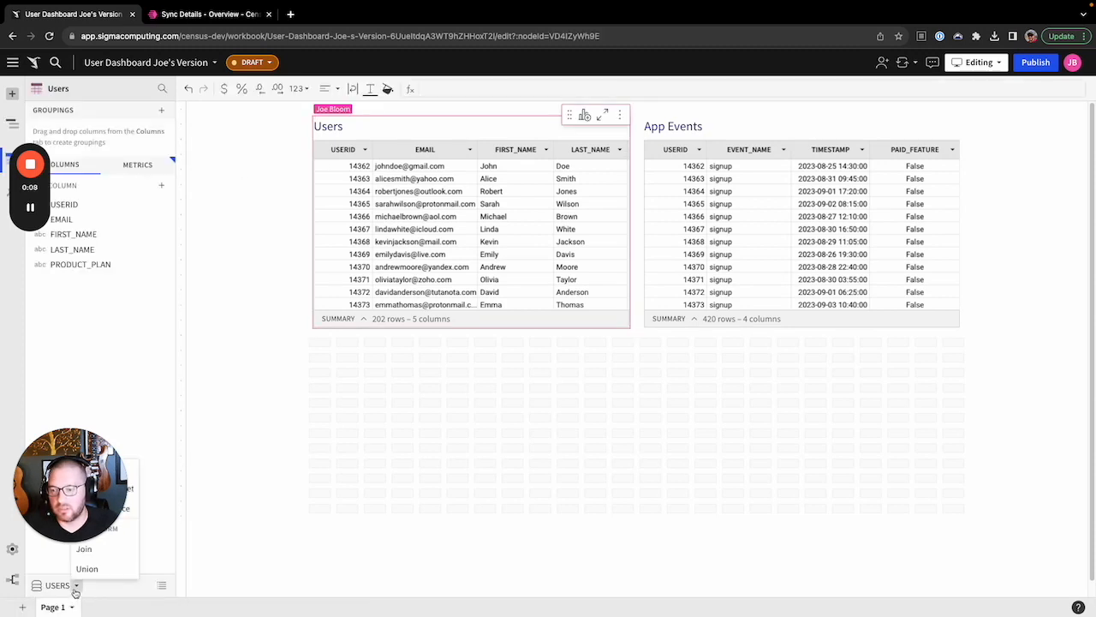
{"action": "left_click", "coordinate": [103, 553]}
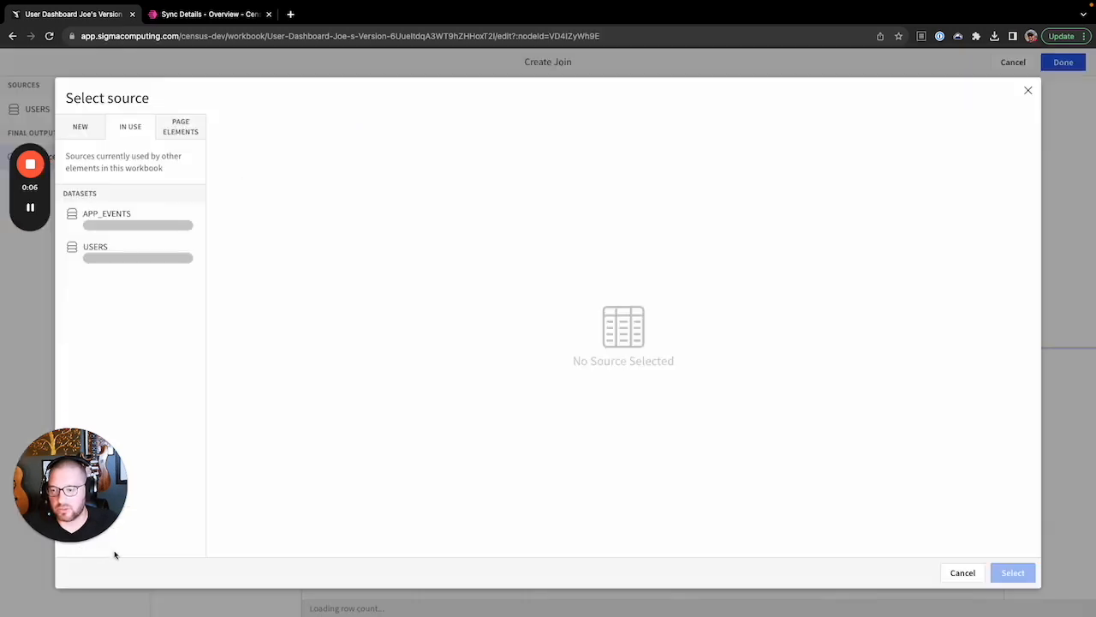
Join APP_EVENTS onto Users, preview the 474-row output, and finish the join
{"action": "left_click", "coordinate": [110, 227]}
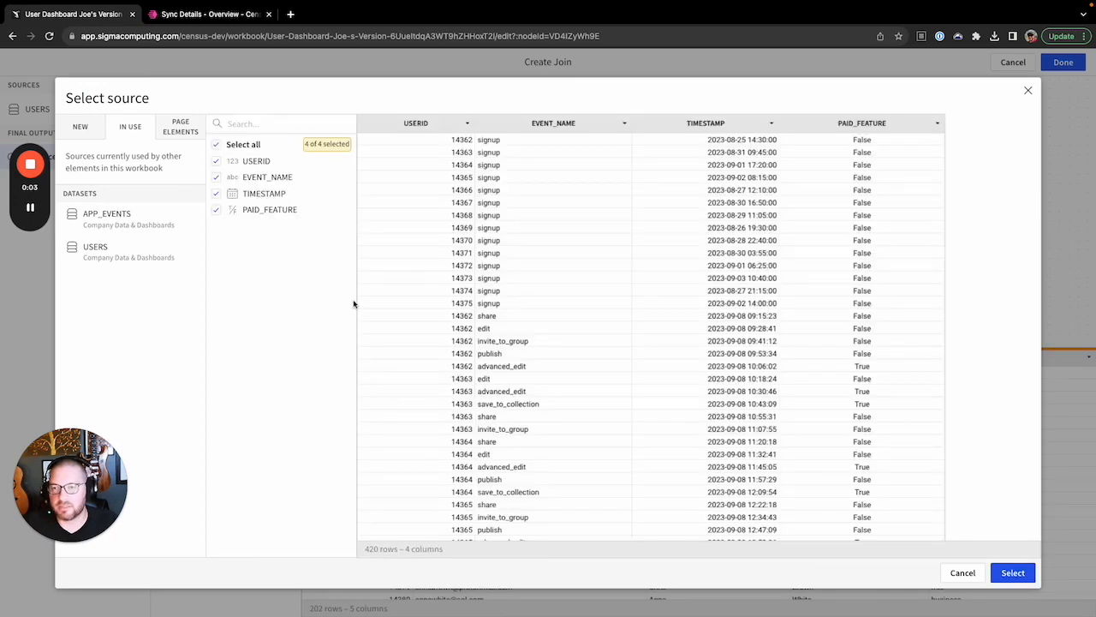
{"action": "left_click", "coordinate": [1013, 572]}
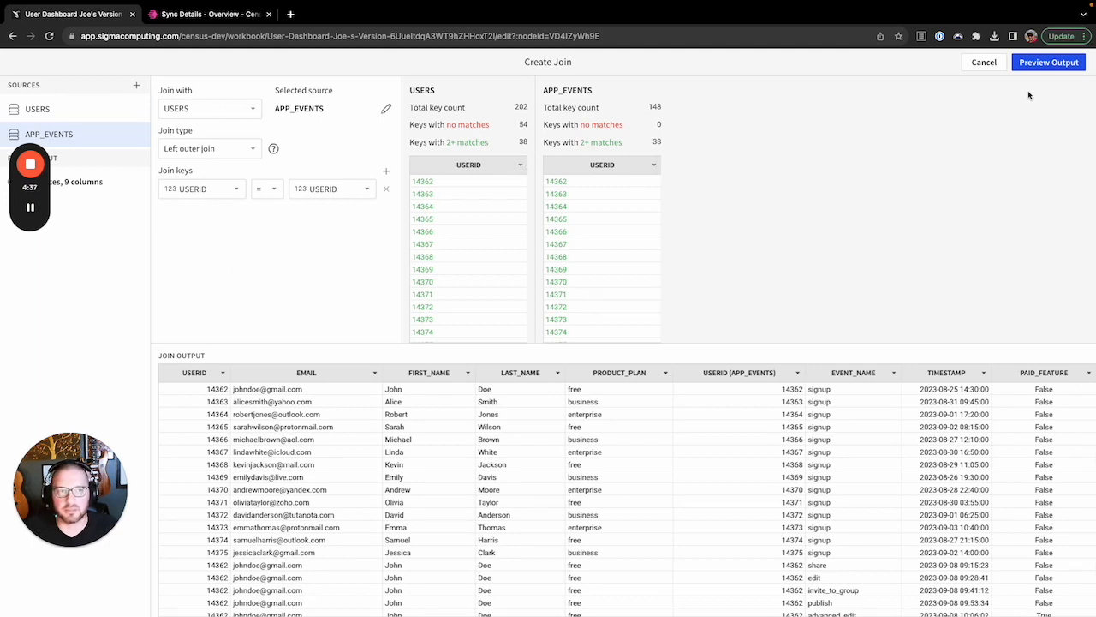
{"action": "left_click", "coordinate": [1036, 63]}
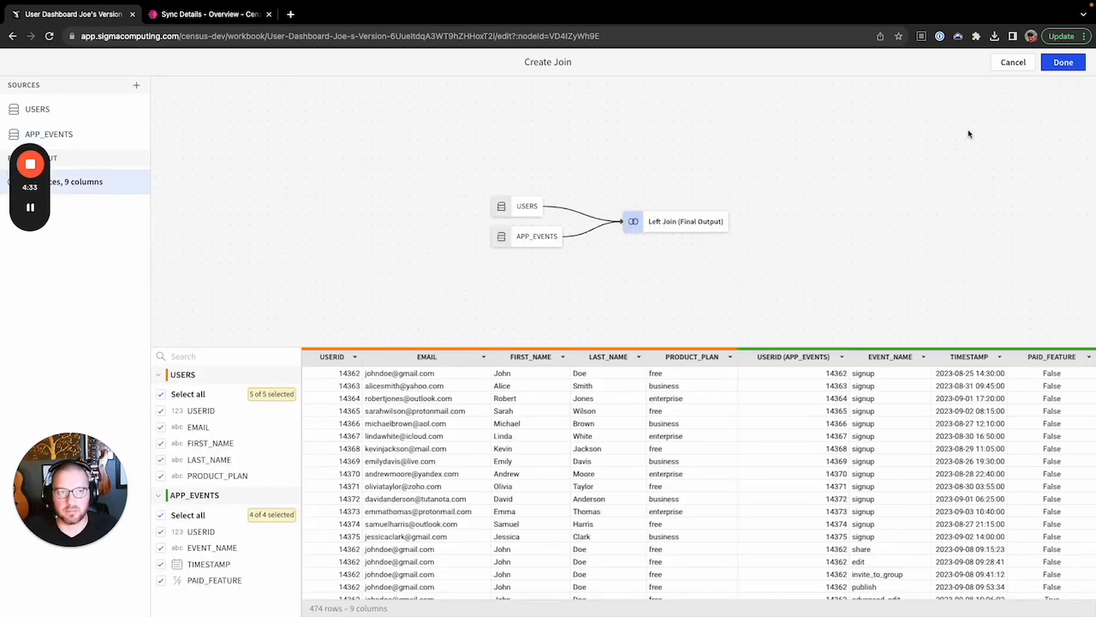
{"action": "left_click", "coordinate": [1063, 62]}
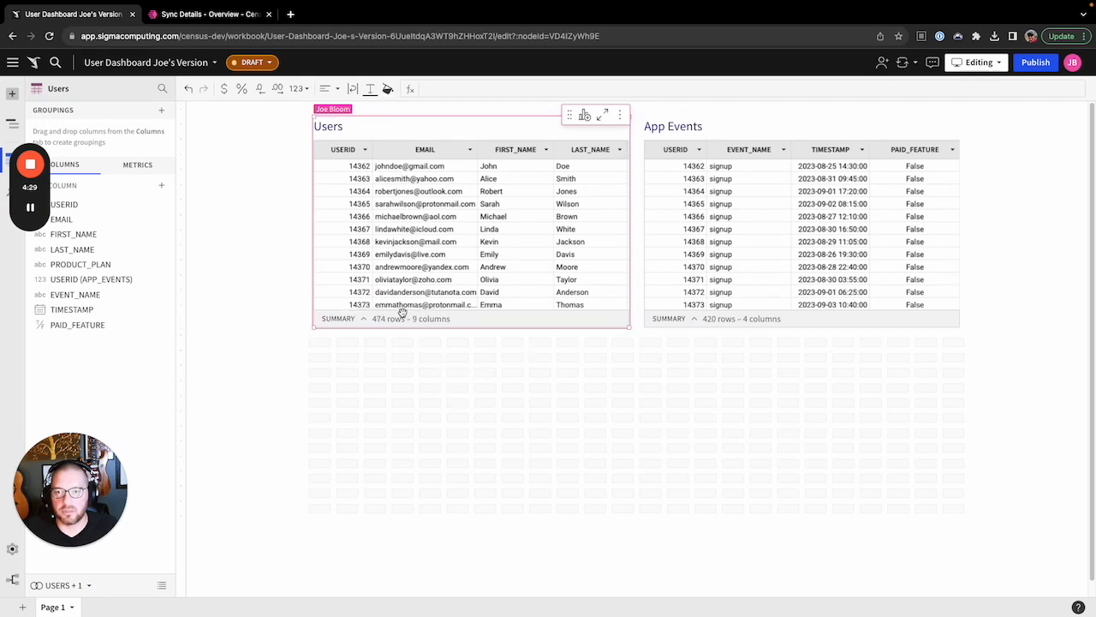
Delete the App Events table and duplicate the joined Users table
{"action": "left_click_drag", "start_coordinate": [402, 309], "coordinate": [306, 305]}
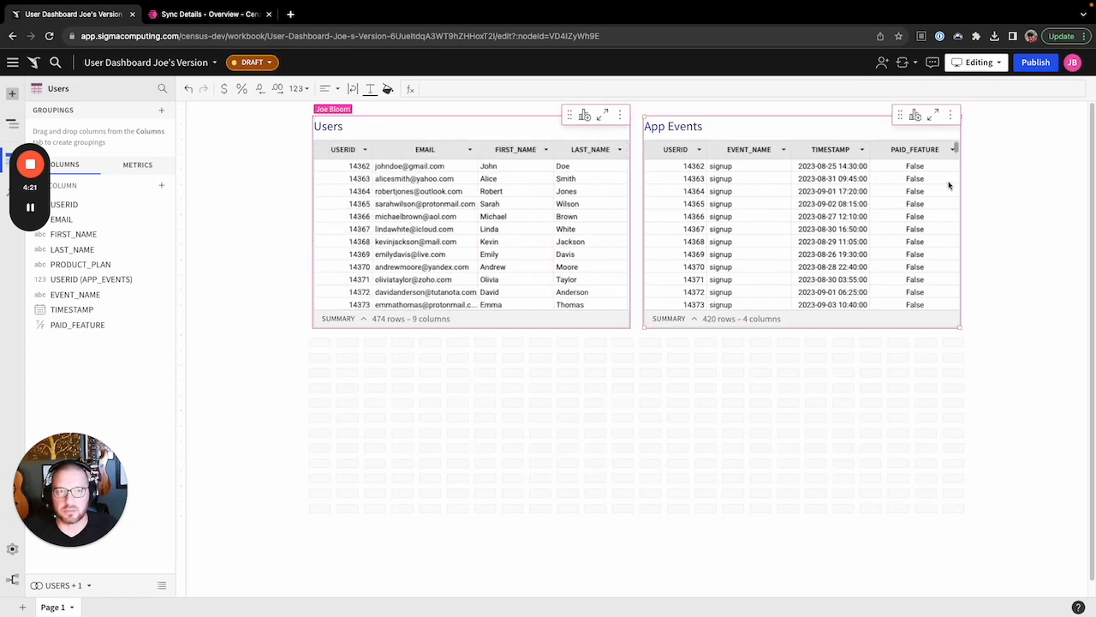
{"action": "left_click", "coordinate": [950, 115]}
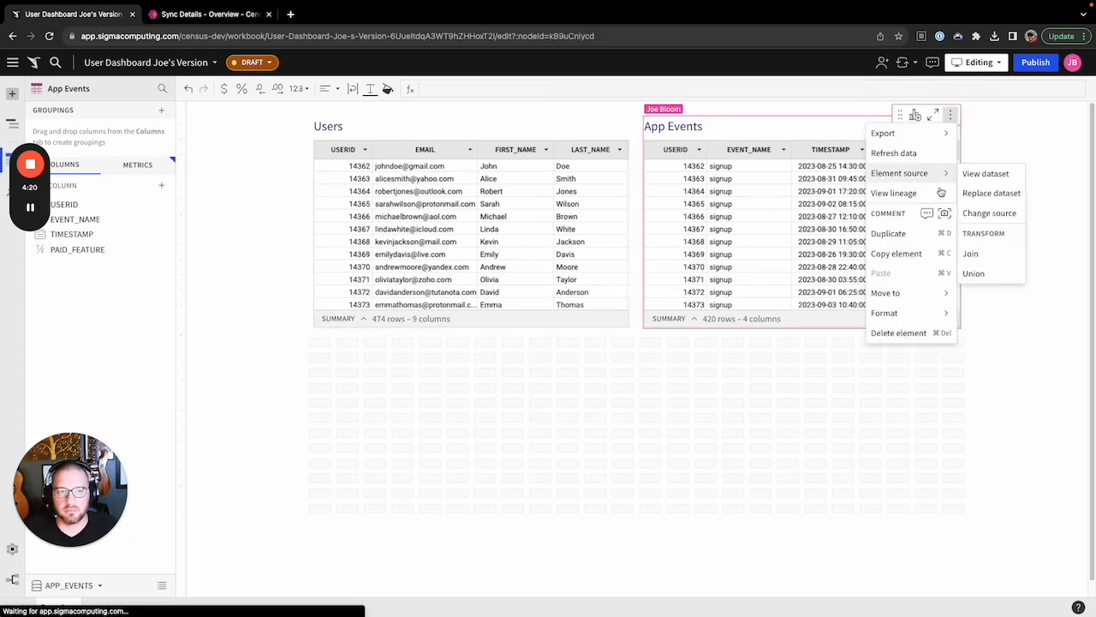
{"action": "left_click", "coordinate": [904, 332]}
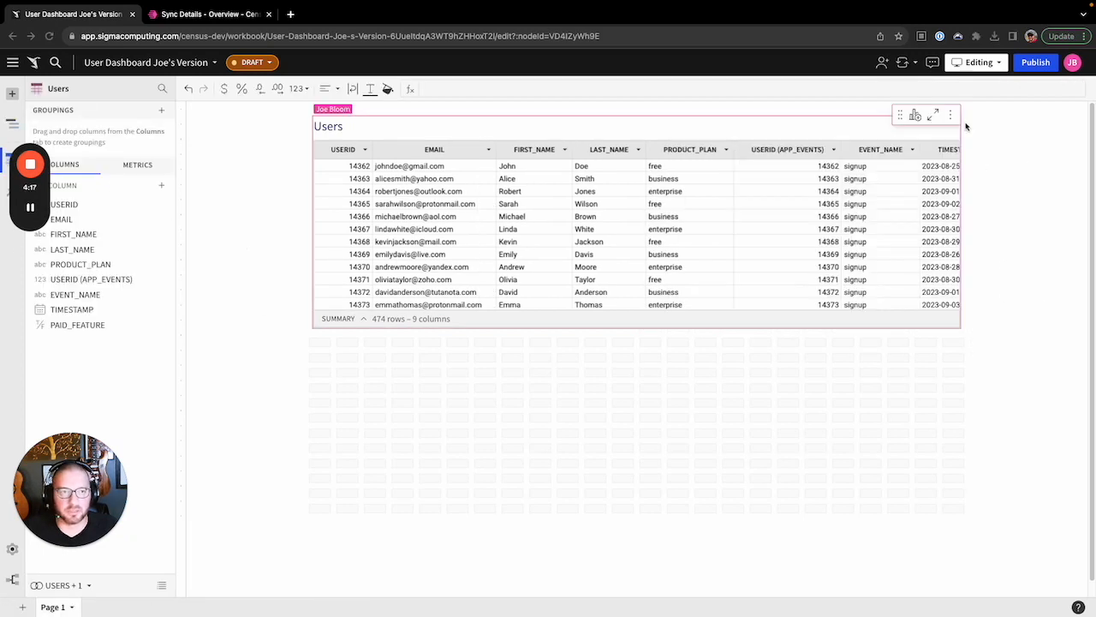
{"action": "left_click", "coordinate": [950, 116]}
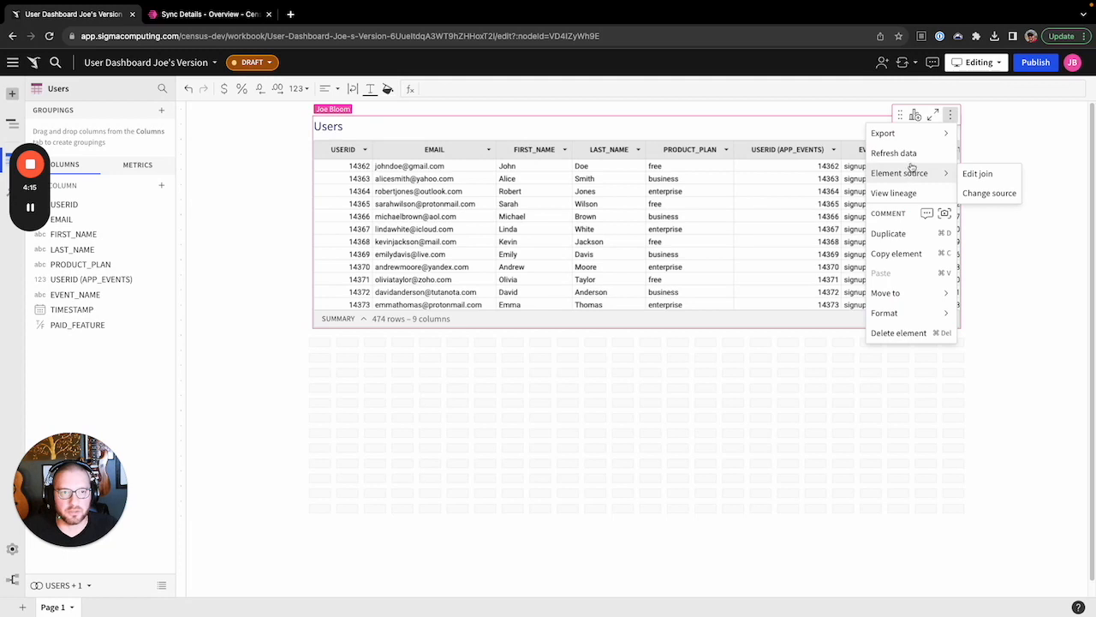
{"action": "left_click", "coordinate": [888, 233]}
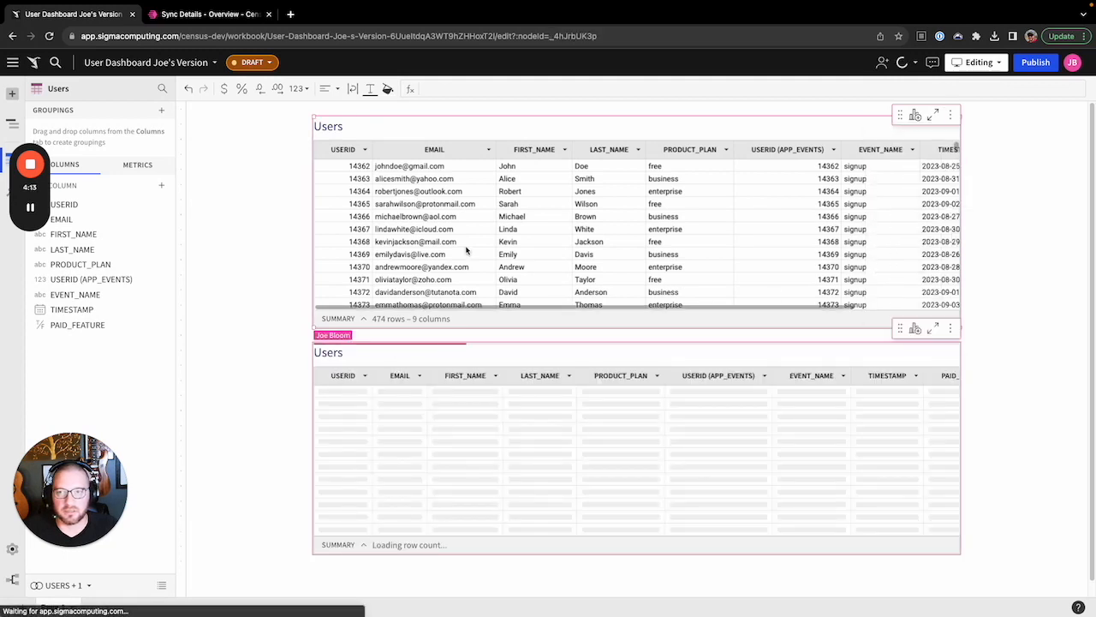
Retitle the copied table 'Signups in last 14 days'
{"action": "double_click", "coordinate": [328, 126]}
{"action": "type", "text": "S"}
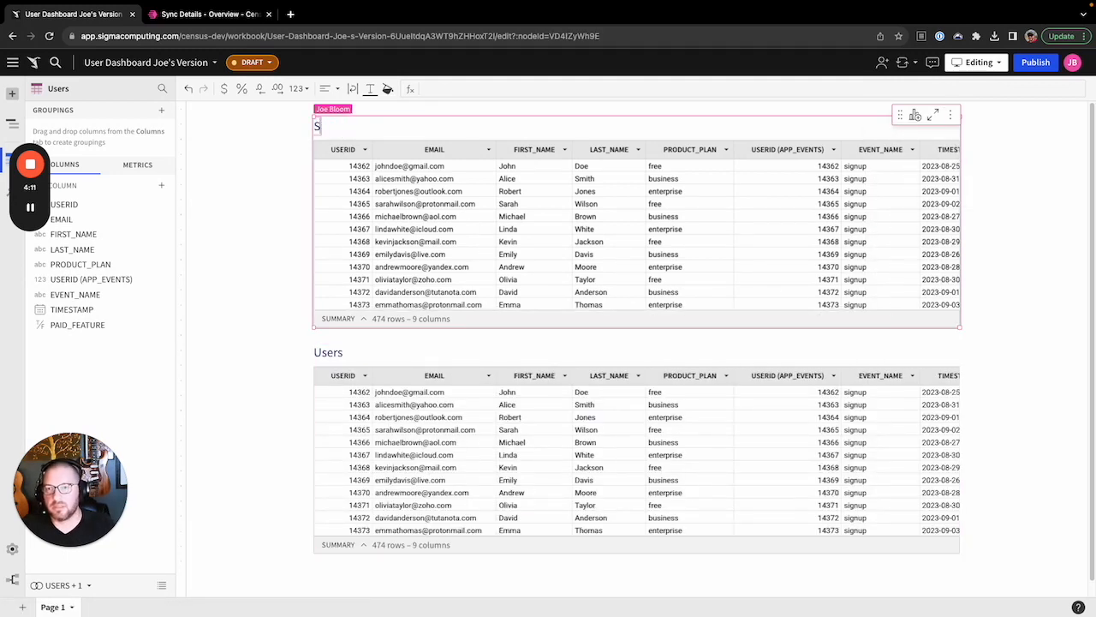
{"action": "type", "text": "ignups in last 14 days"}
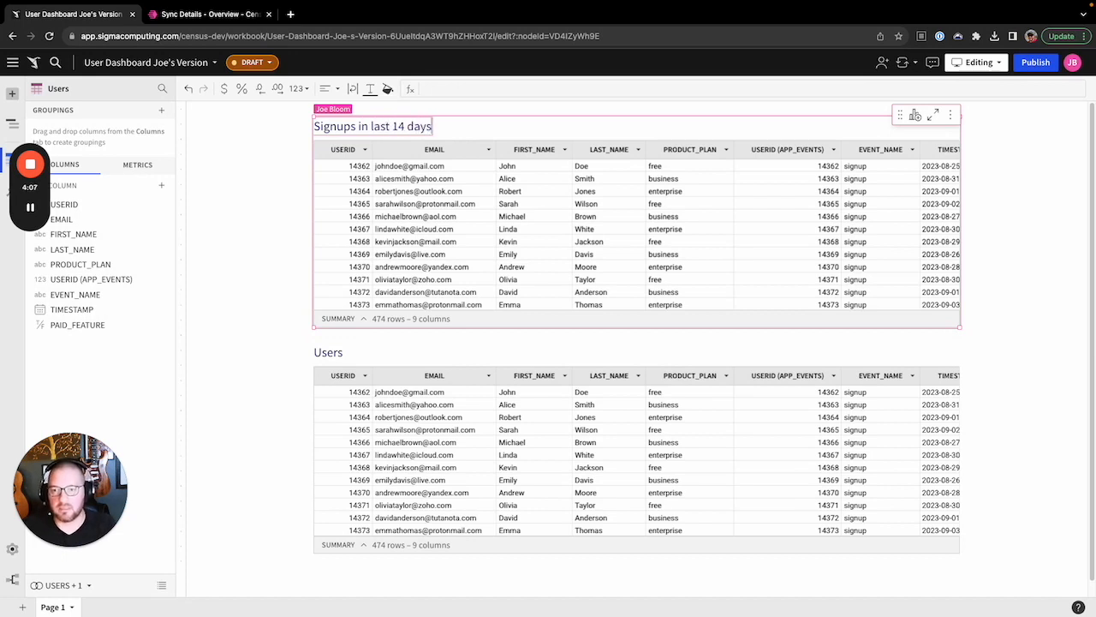
{"action": "key", "text": "Return"}
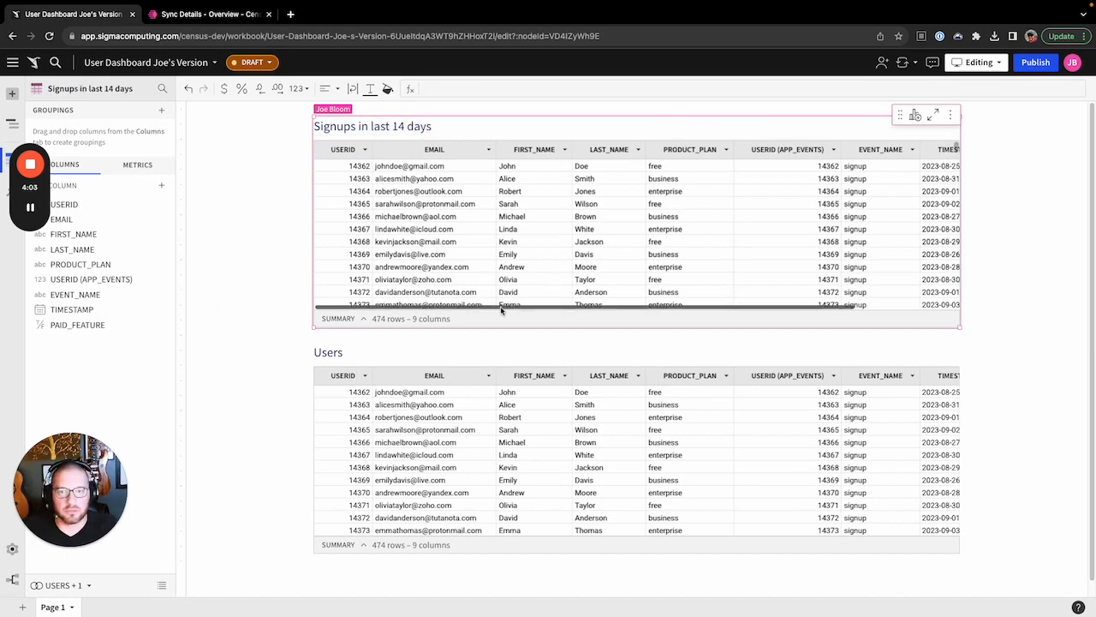
Filter the table's EVENT_NAME column to signup events only
{"action": "left_click_drag", "start_coordinate": [523, 307], "coordinate": [647, 316]}
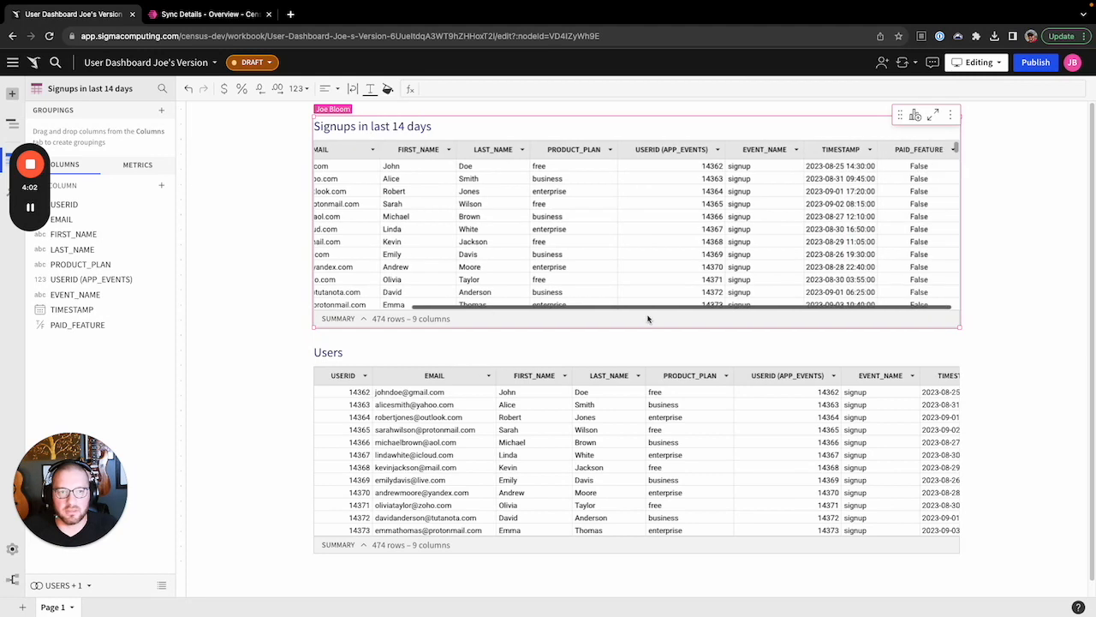
{"action": "left_click", "coordinate": [796, 150]}
{"action": "left_click", "coordinate": [810, 191]}
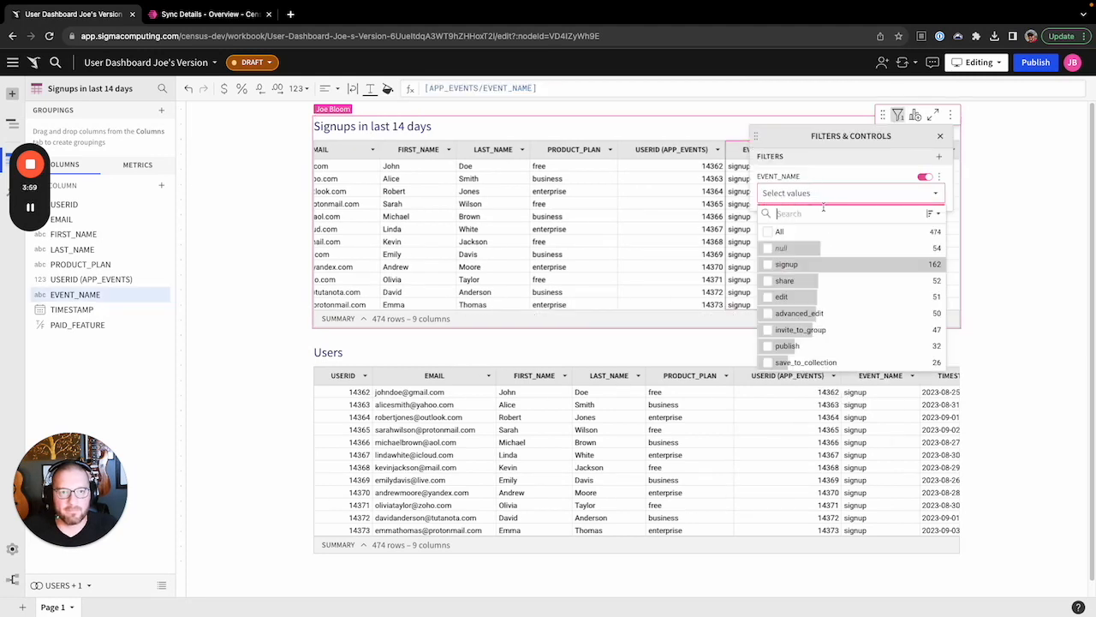
{"action": "left_click", "coordinate": [786, 264]}
{"action": "left_click", "coordinate": [710, 130]}
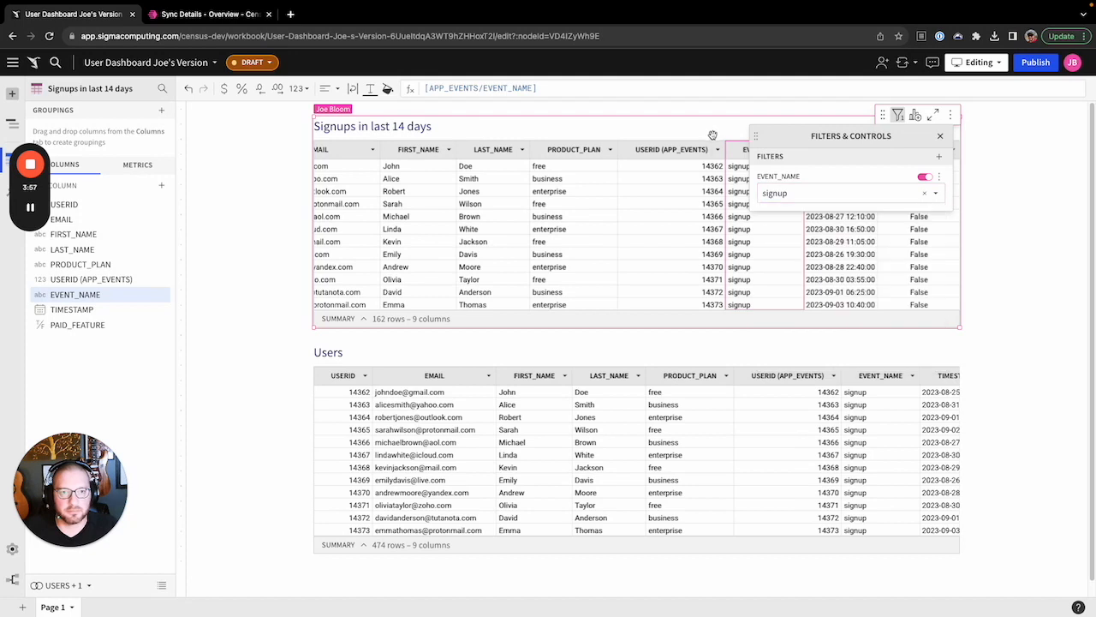
{"action": "left_click", "coordinate": [940, 135]}
Add a TIMESTAMP filter restricting rows to the last 14 days
{"action": "left_click", "coordinate": [871, 150]}
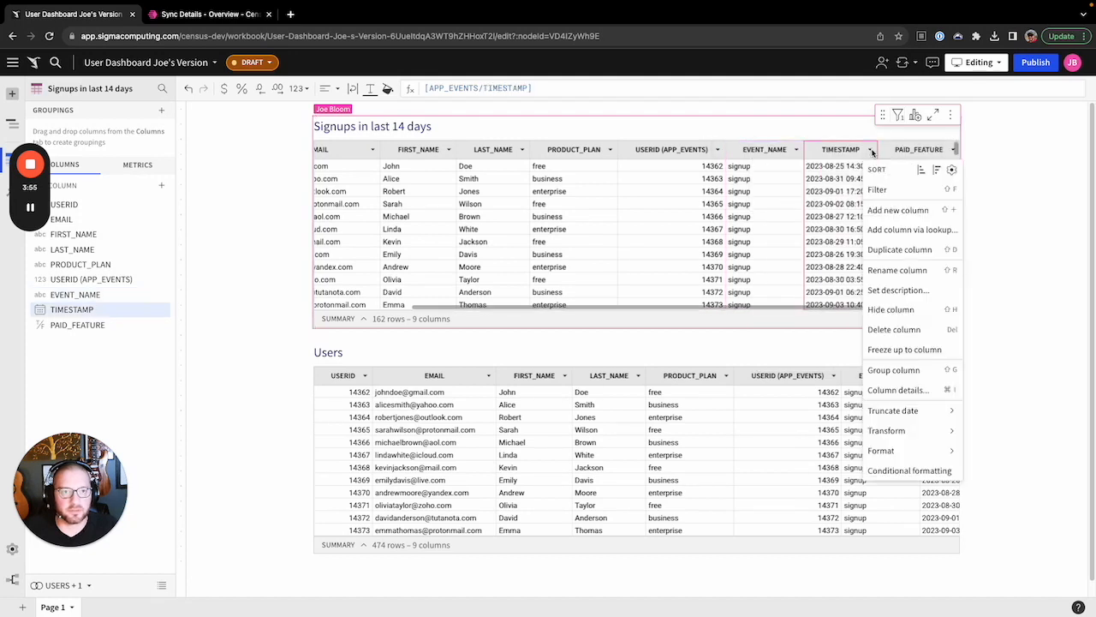
{"action": "left_click", "coordinate": [878, 189]}
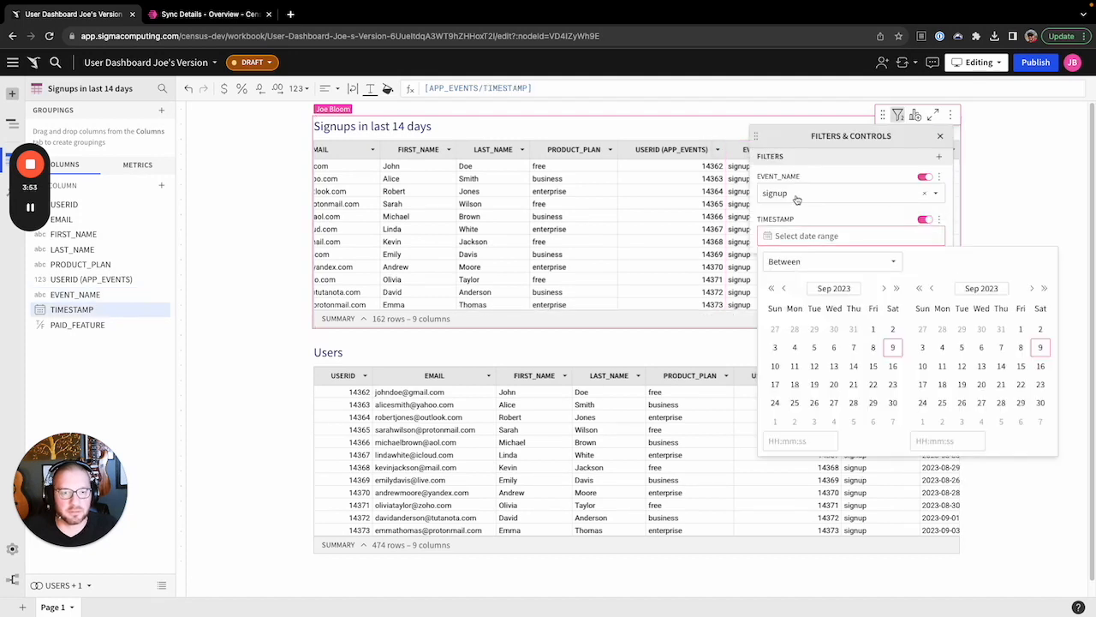
{"action": "left_click", "coordinate": [822, 265]}
{"action": "left_click", "coordinate": [778, 360]}
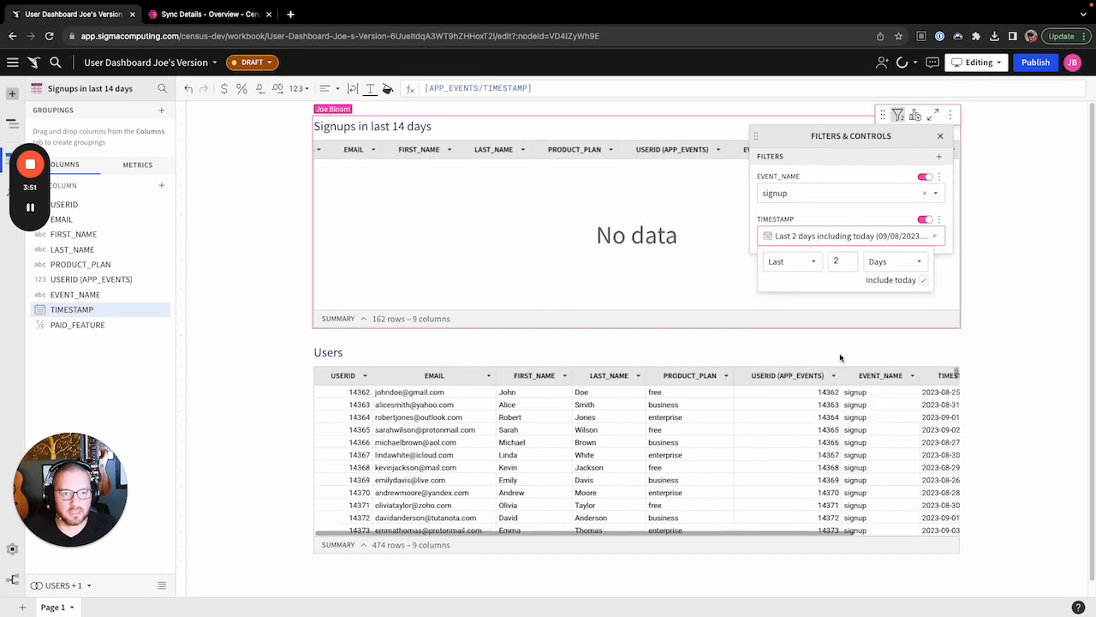
{"action": "left_click", "coordinate": [831, 262]}
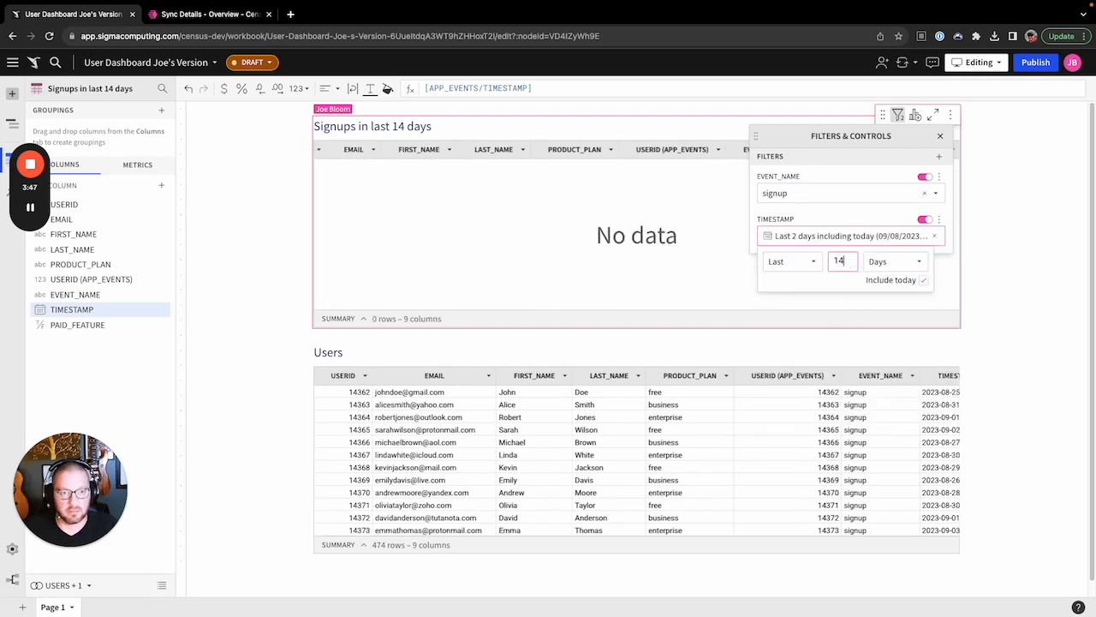
{"action": "type", "text": "14"}
{"action": "key", "text": "Return"}
{"action": "left_click", "coordinate": [1030, 265]}
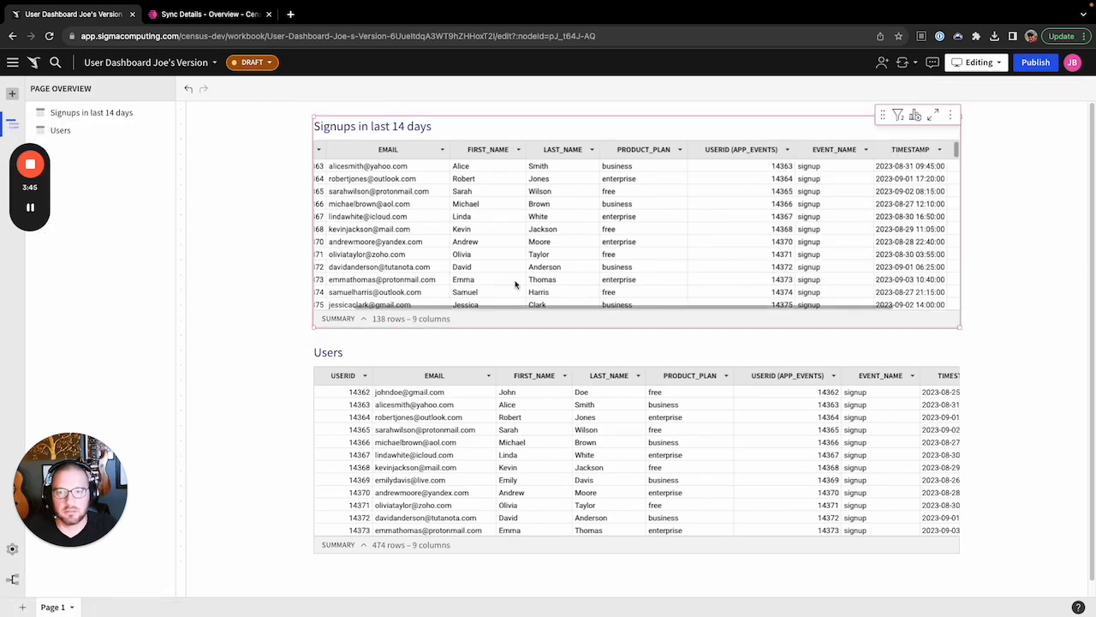
Retitle the Users table 'Tried a paid feature'
{"action": "left_click_drag", "start_coordinate": [434, 311], "coordinate": [357, 321]}
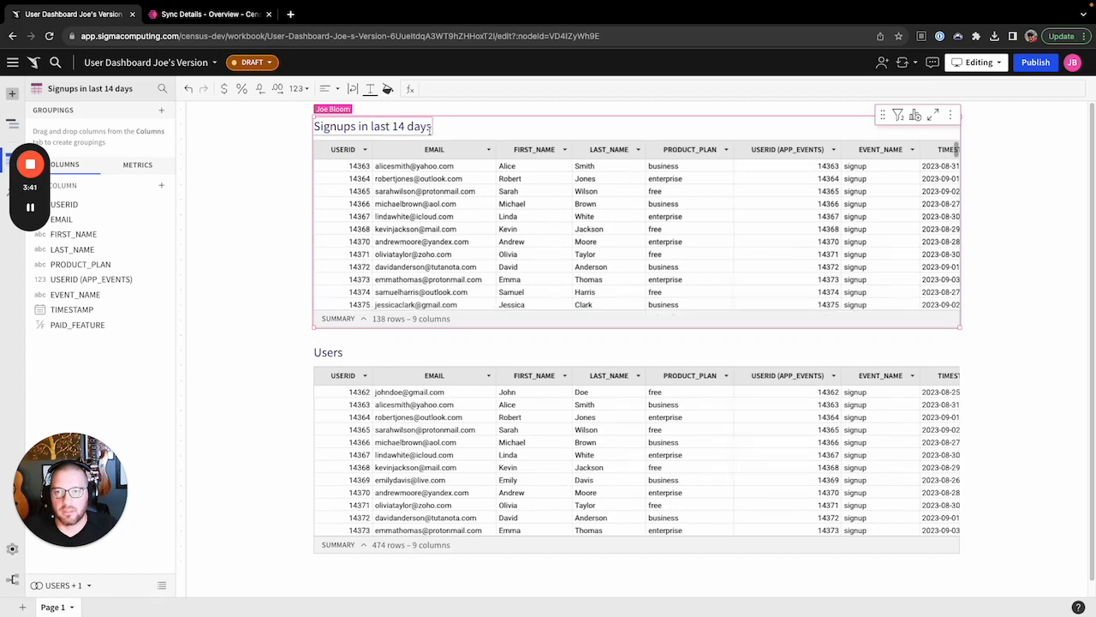
{"action": "left_click", "coordinate": [349, 354]}
{"action": "double_click", "coordinate": [336, 353]}
{"action": "type", "text": "Tried a"}
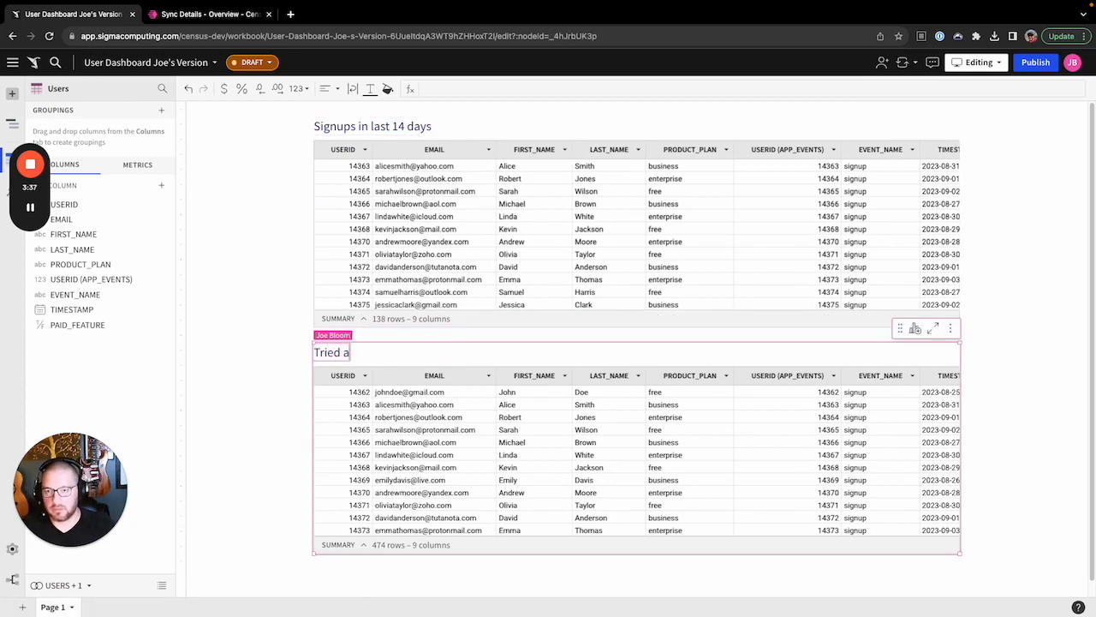
{"action": "type", "text": " paid fa"}
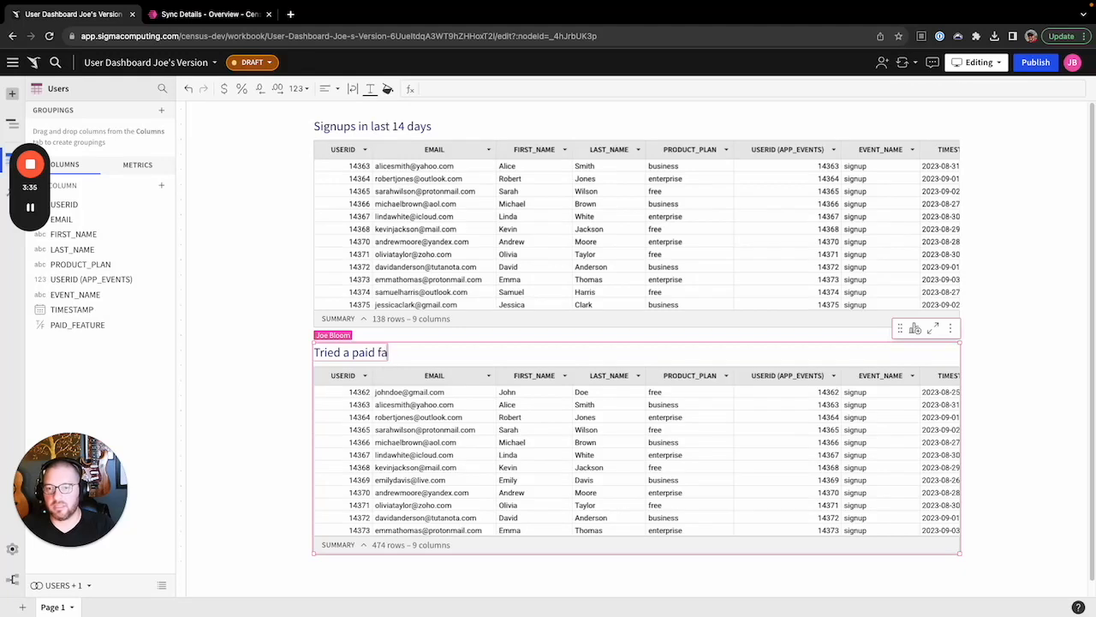
{"action": "type", "text": "at"}
{"action": "key", "text": "Return"}
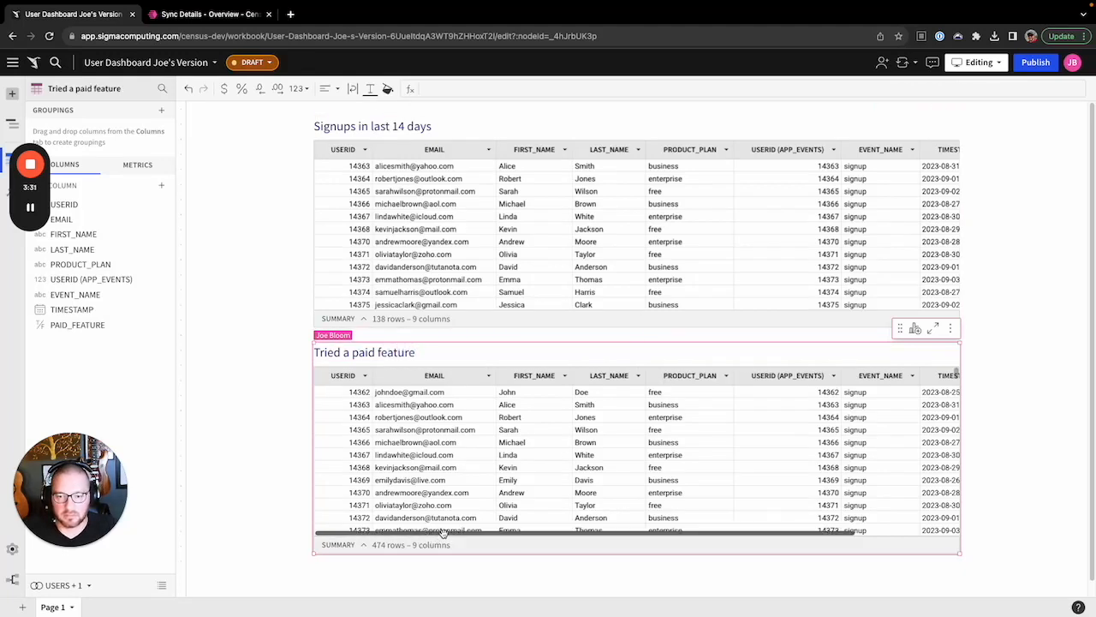
Filter the PAID_FEATURE column to keep only True values, leaving 76 rows
{"action": "left_click_drag", "start_coordinate": [438, 538], "coordinate": [605, 538]}
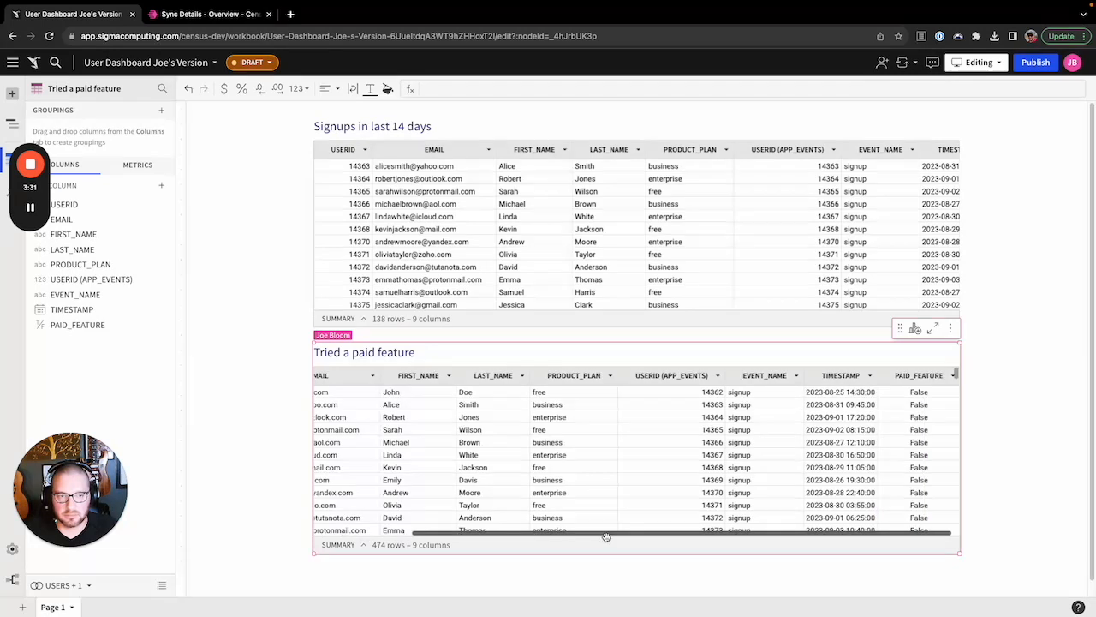
{"action": "left_click", "coordinate": [954, 376]}
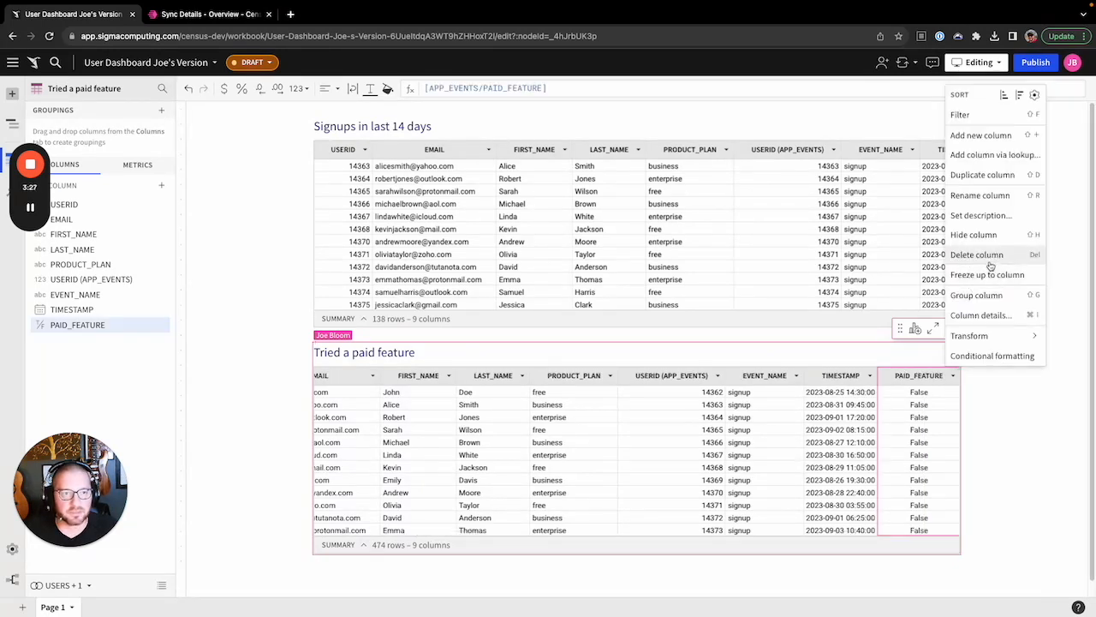
{"action": "left_click", "coordinate": [976, 118]}
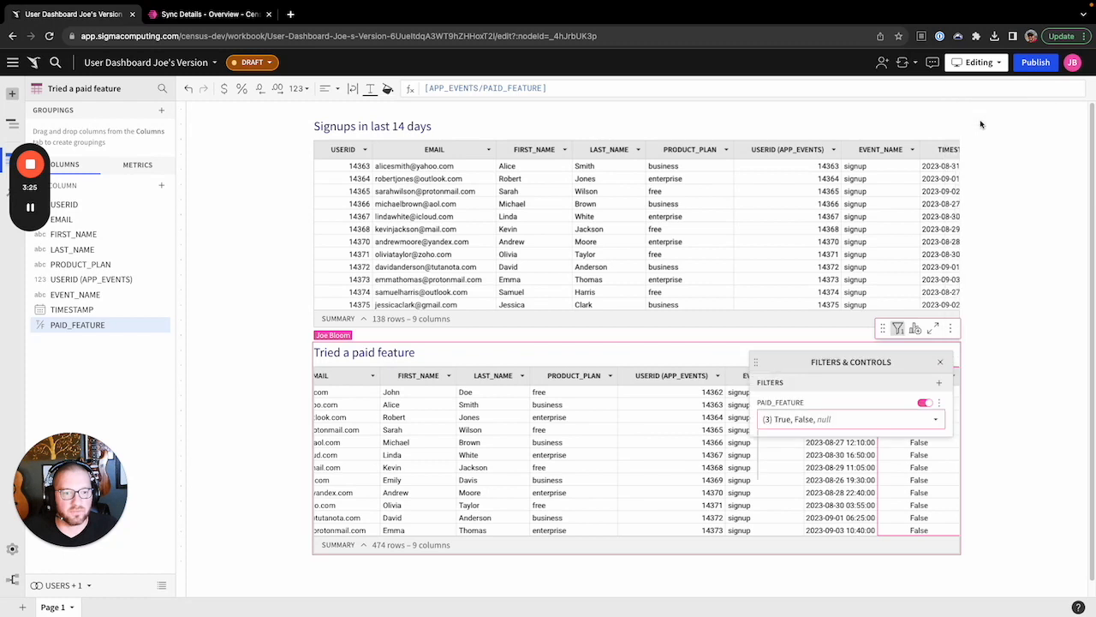
{"action": "left_click", "coordinate": [769, 456]}
{"action": "left_click", "coordinate": [769, 470]}
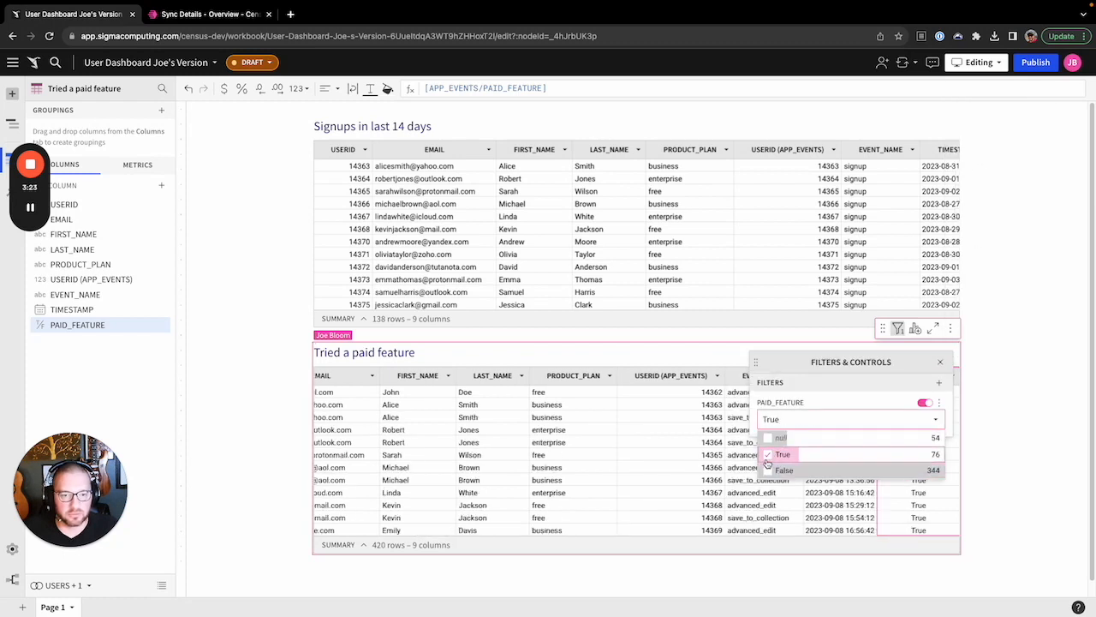
{"action": "left_click", "coordinate": [1019, 397]}
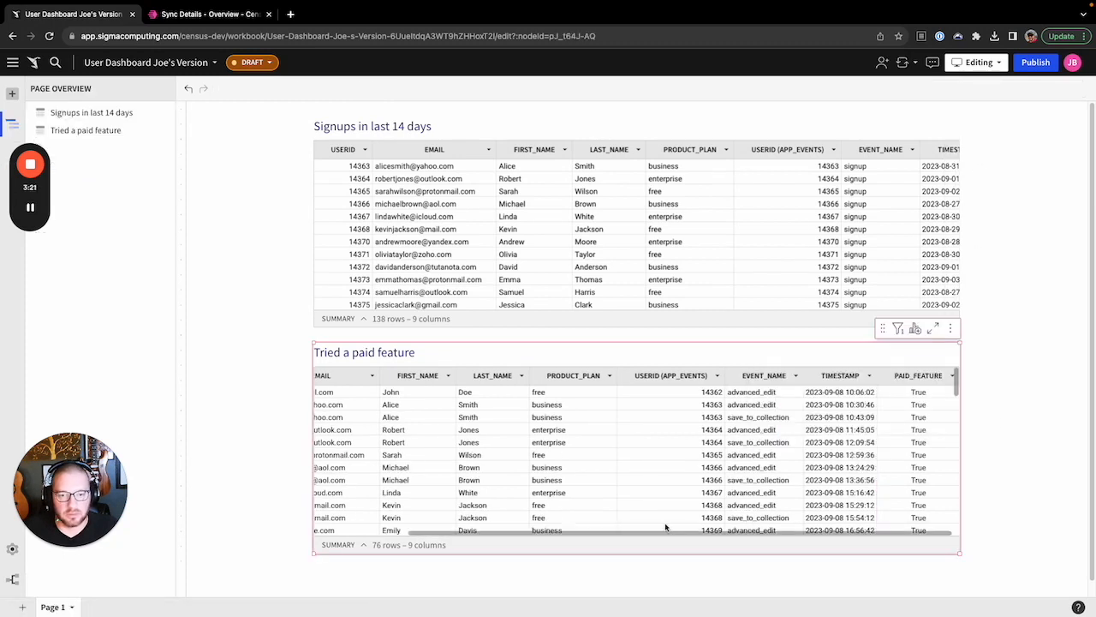
{"action": "left_click_drag", "start_coordinate": [668, 531], "coordinate": [480, 537]}
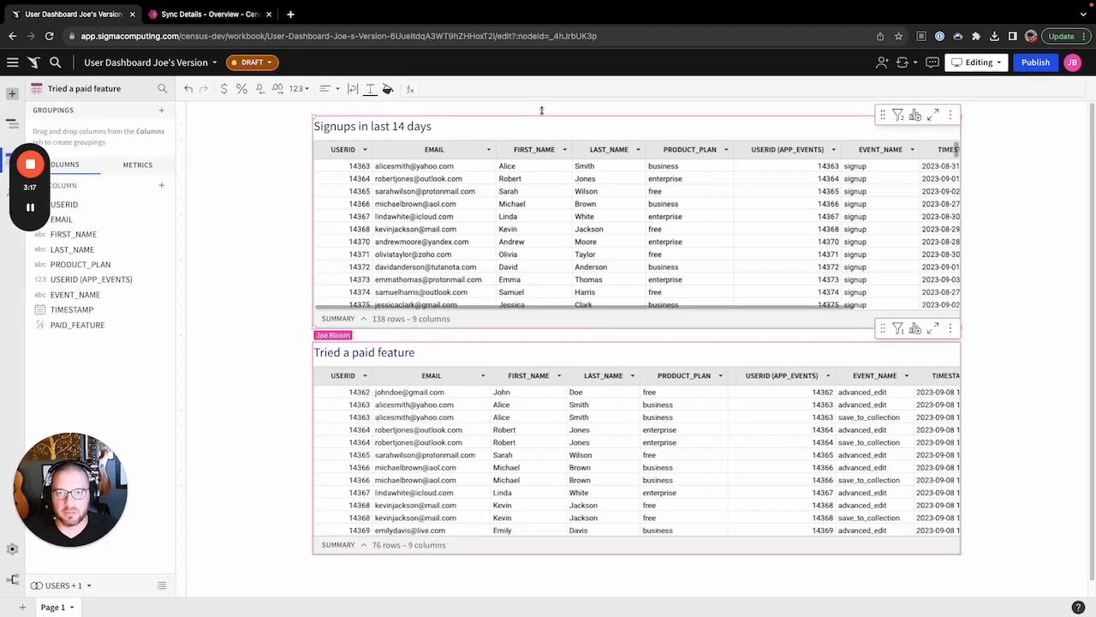
Filter the Signups in last 14 days table's PRODUCT_PLAN column to 'free' only
{"action": "left_click", "coordinate": [563, 126]}
{"action": "left_click", "coordinate": [726, 149]}
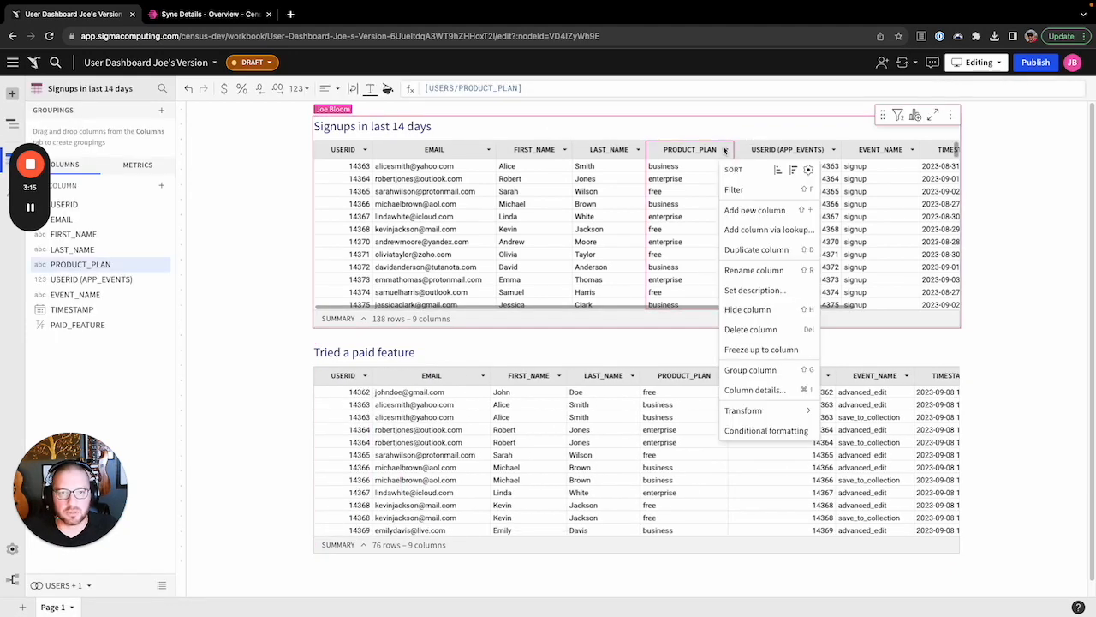
{"action": "left_click", "coordinate": [770, 189]}
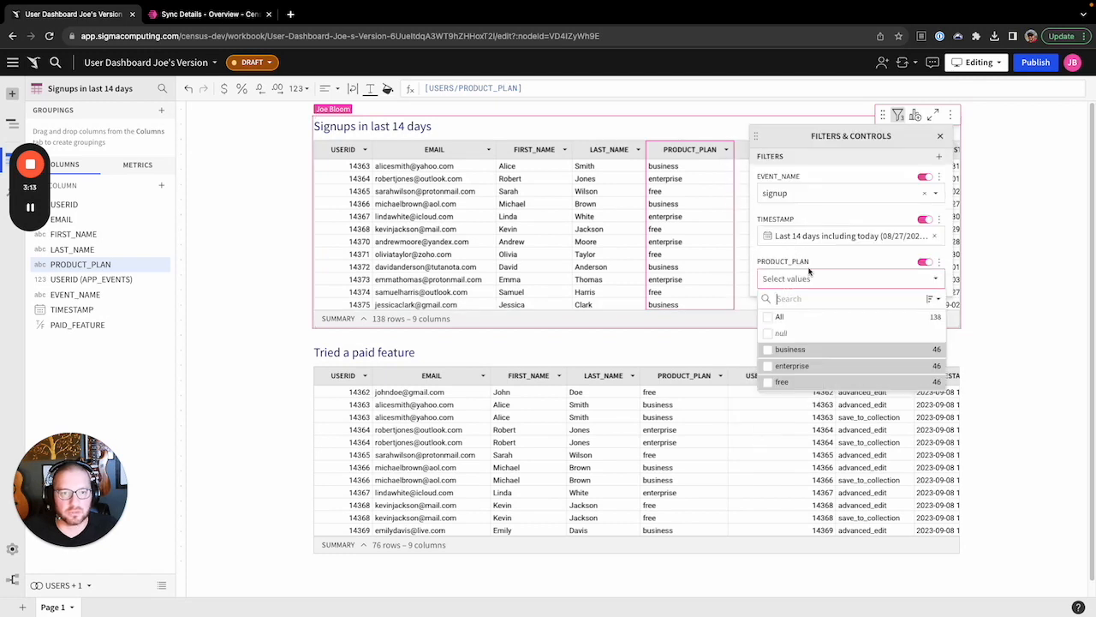
{"action": "left_click", "coordinate": [775, 382]}
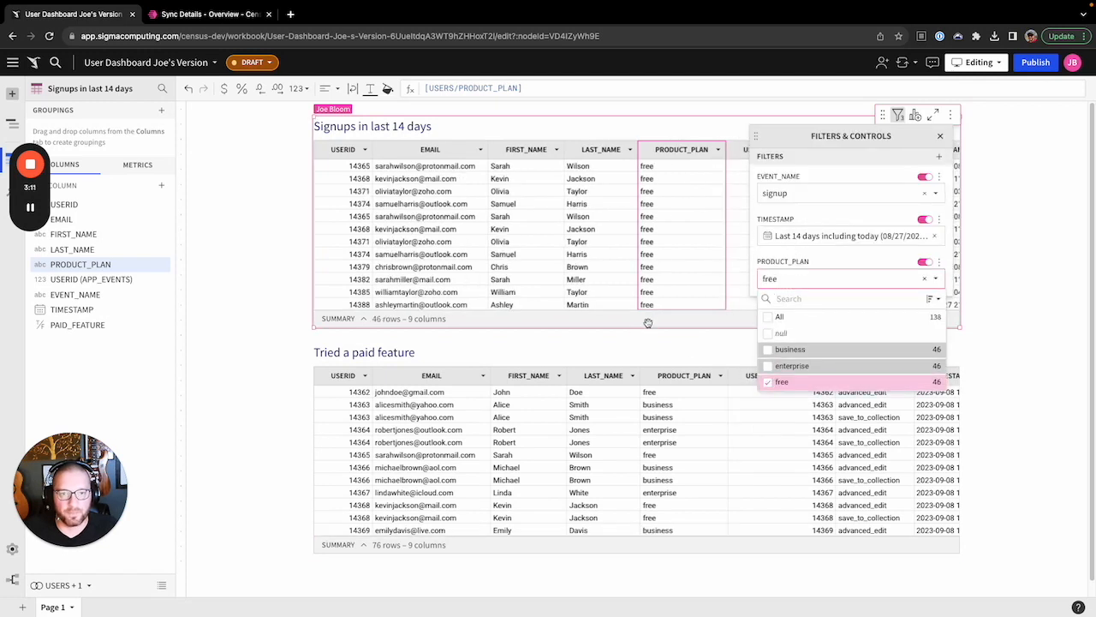
{"action": "left_click", "coordinate": [714, 323]}
{"action": "left_click", "coordinate": [691, 121]}
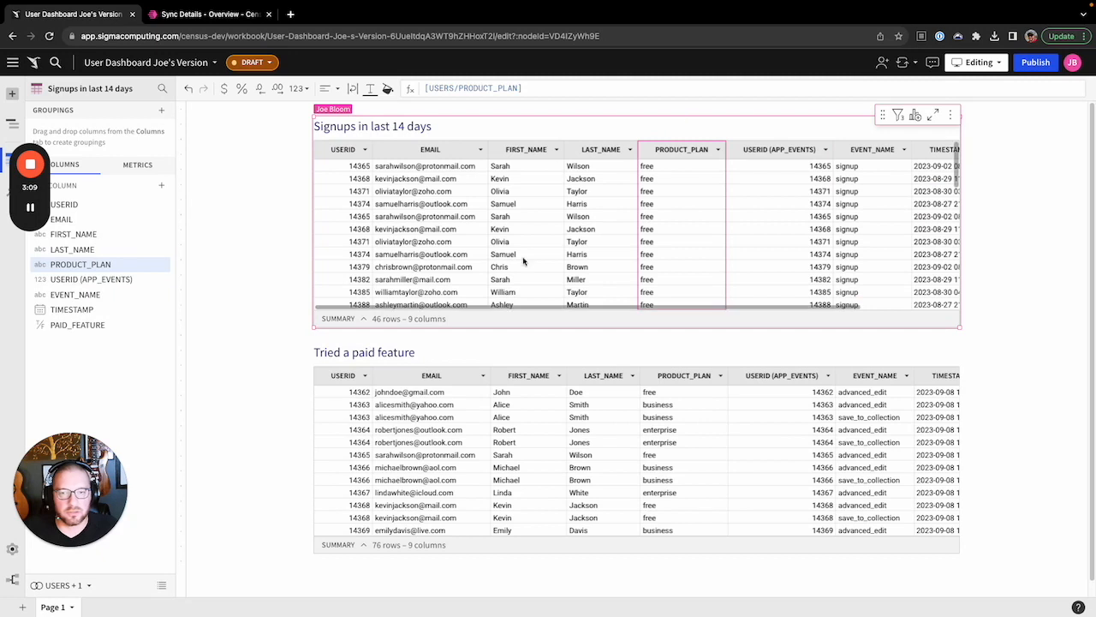
Choose 'Add column via lookup...' from the PAID_FEATURE column menu
{"action": "left_click_drag", "start_coordinate": [485, 307], "coordinate": [634, 316]}
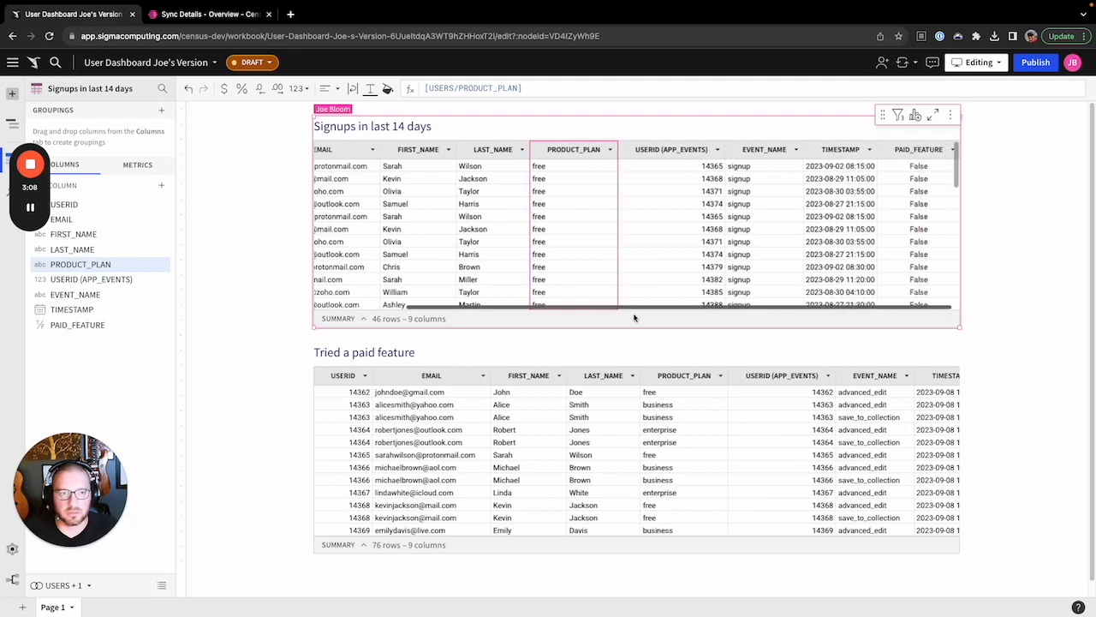
{"action": "left_click", "coordinate": [952, 150]}
{"action": "left_click", "coordinate": [997, 230]}
Add a lookup of PAID_FEATURE from Tried a paid feature, matching both tables on USERID
{"action": "left_click", "coordinate": [922, 214]}
{"action": "left_click", "coordinate": [896, 272]}
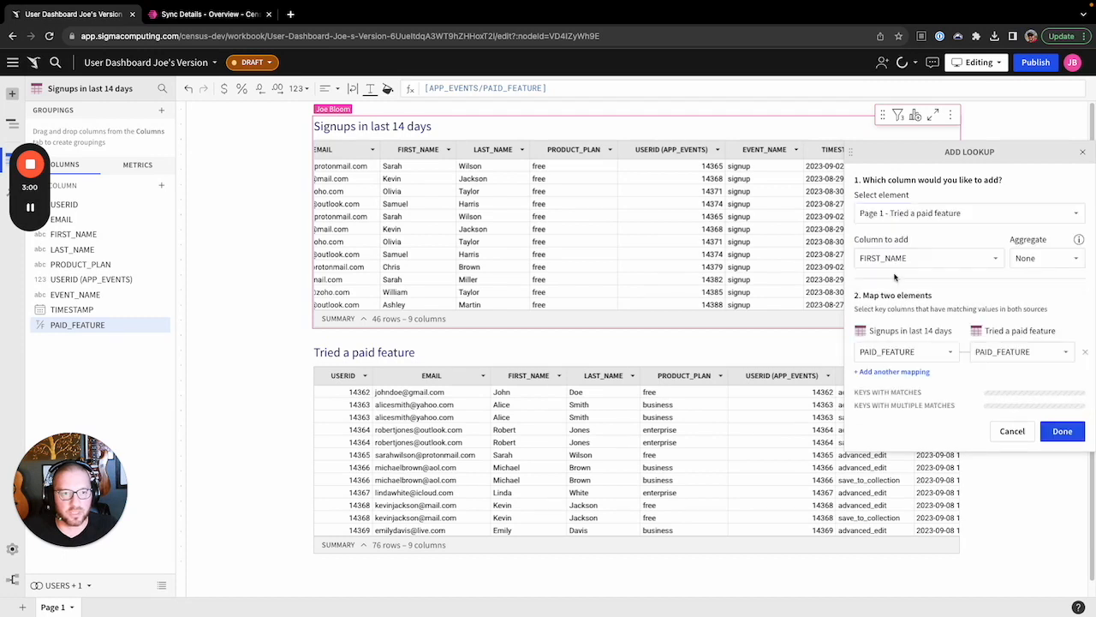
{"action": "left_click", "coordinate": [942, 258]}
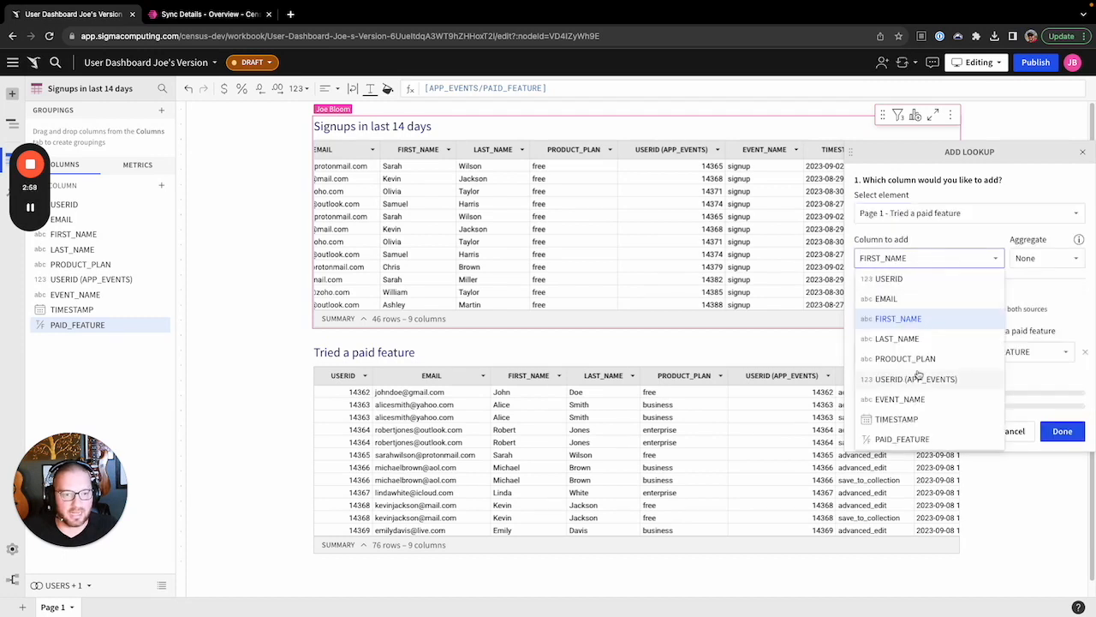
{"action": "left_click", "coordinate": [917, 439]}
{"action": "left_click", "coordinate": [950, 356]}
{"action": "left_click", "coordinate": [922, 374]}
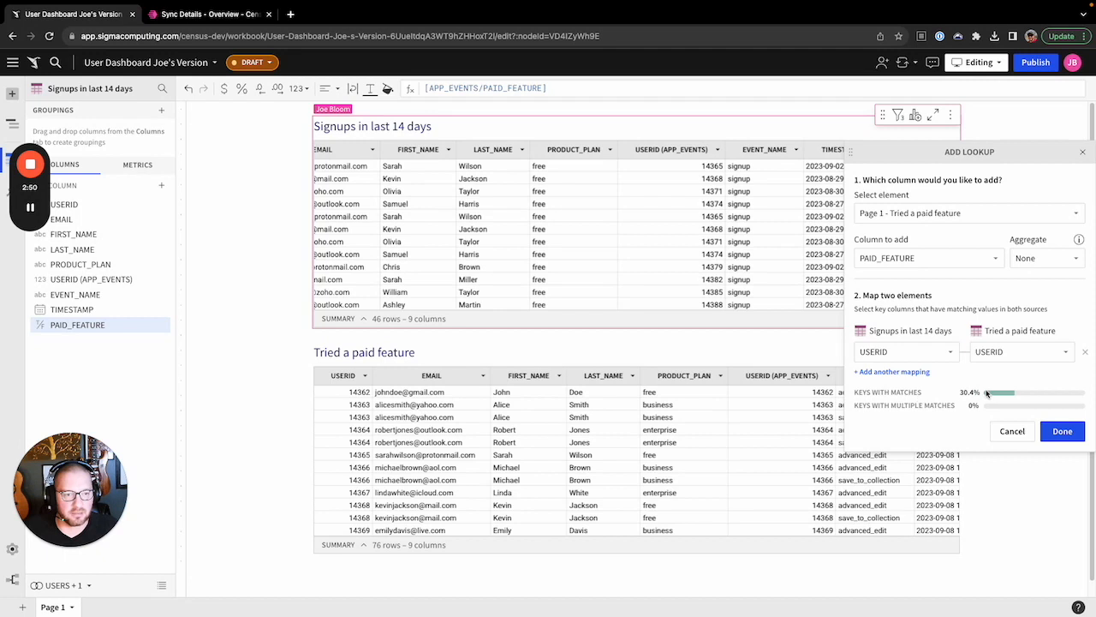
{"action": "left_click", "coordinate": [1062, 431]}
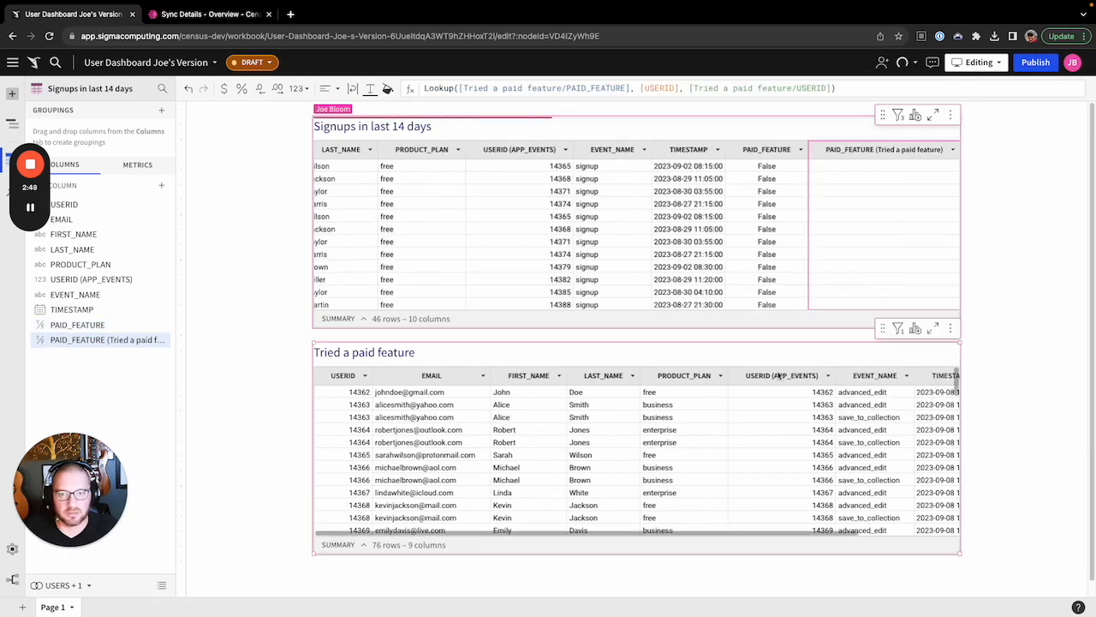
Rename the new lookup column to tried_a_paid_feature
{"action": "double_click", "coordinate": [857, 150]}
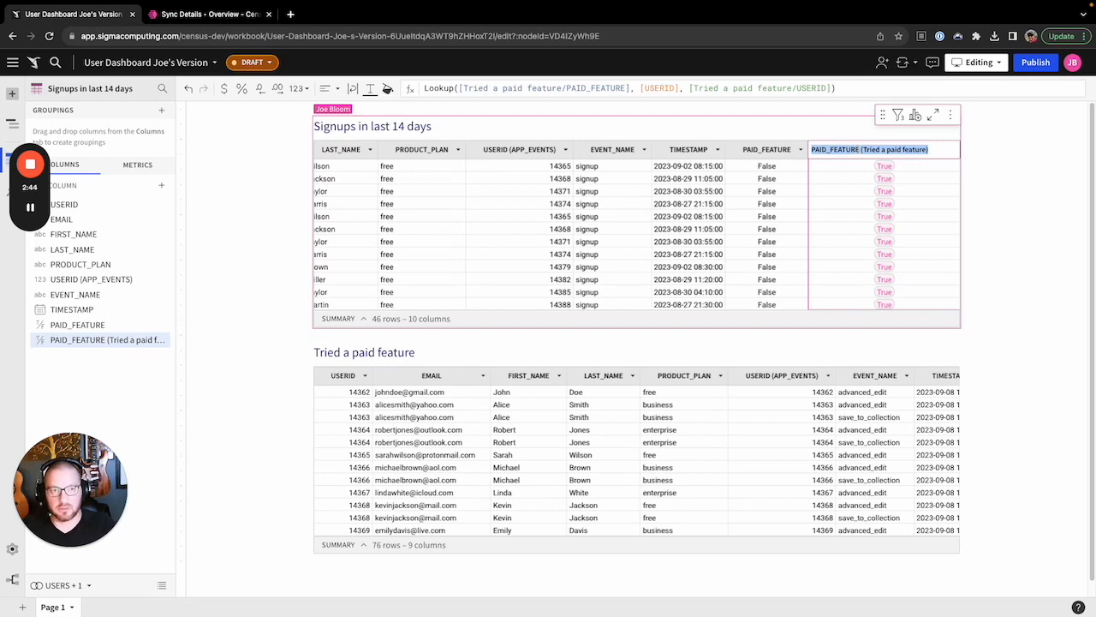
{"action": "type", "text": "tried_a_paid_feature"}
{"action": "key", "text": "Return"}
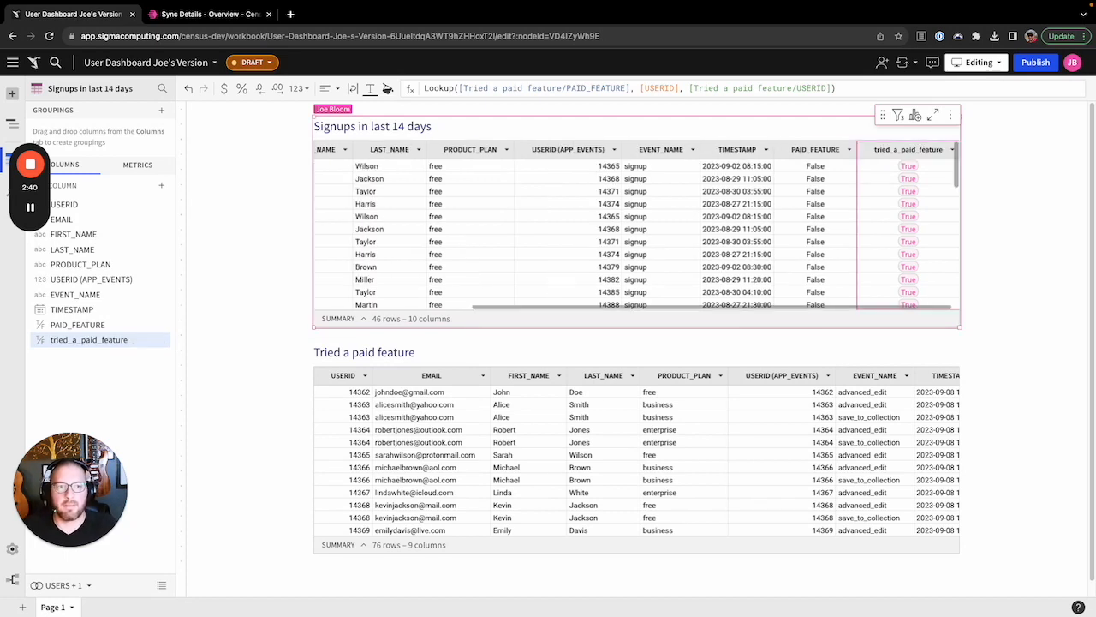
Hide the original PAID_FEATURE column
{"action": "left_click", "coordinate": [851, 151]}
{"action": "left_click", "coordinate": [851, 151]}
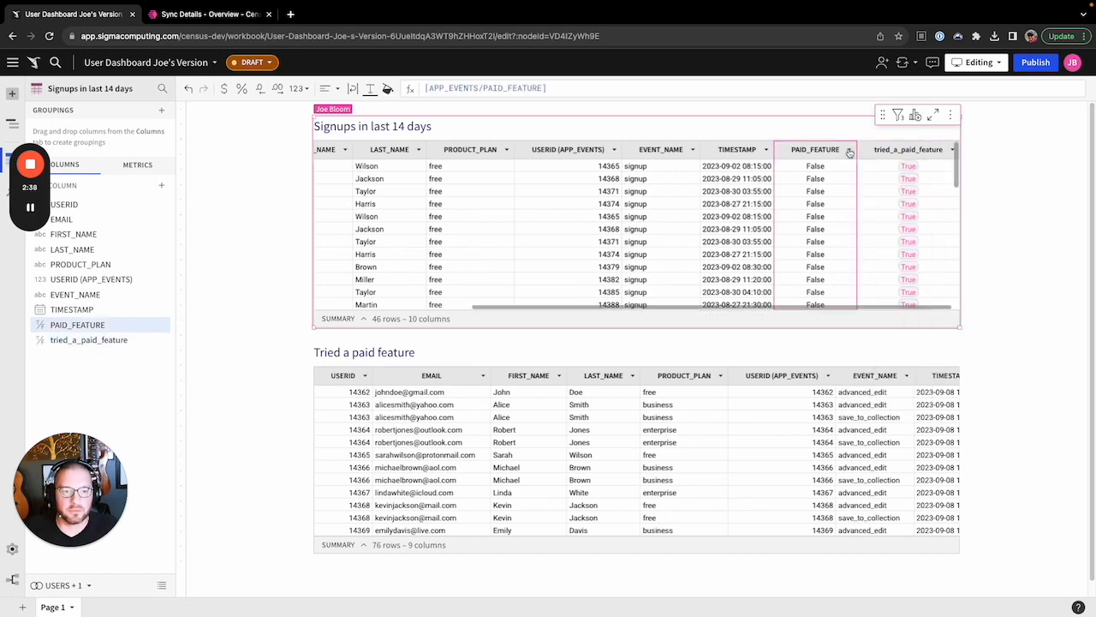
{"action": "left_click", "coordinate": [850, 151]}
{"action": "left_click", "coordinate": [863, 309]}
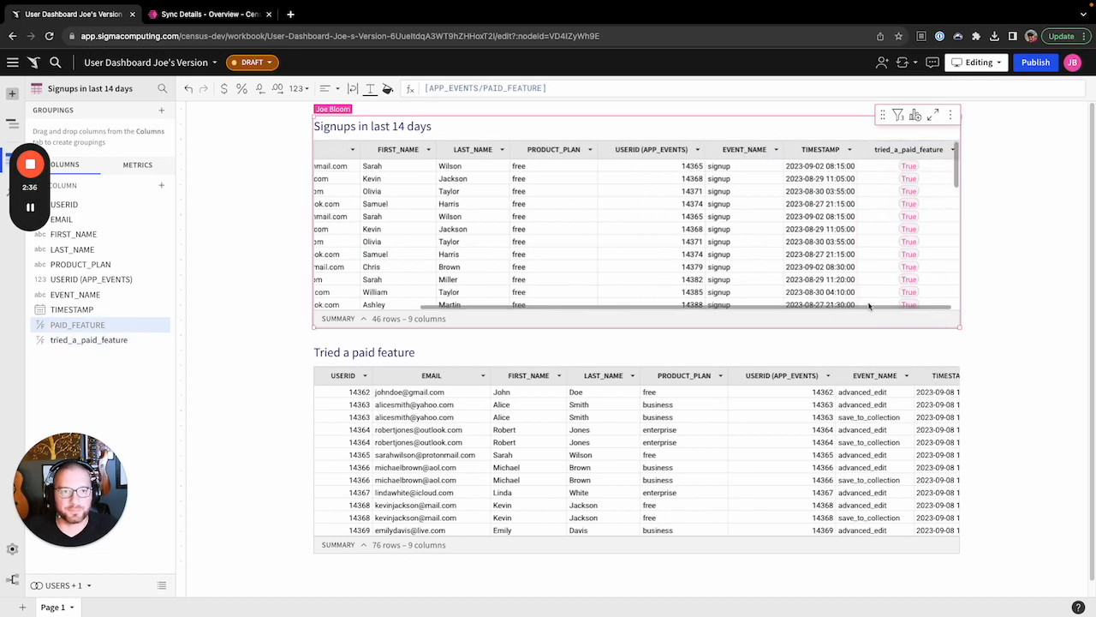
Publish the workbook changes
{"action": "scroll", "coordinate": [854, 310], "scroll_direction": "left", "scroll_amount": 3}
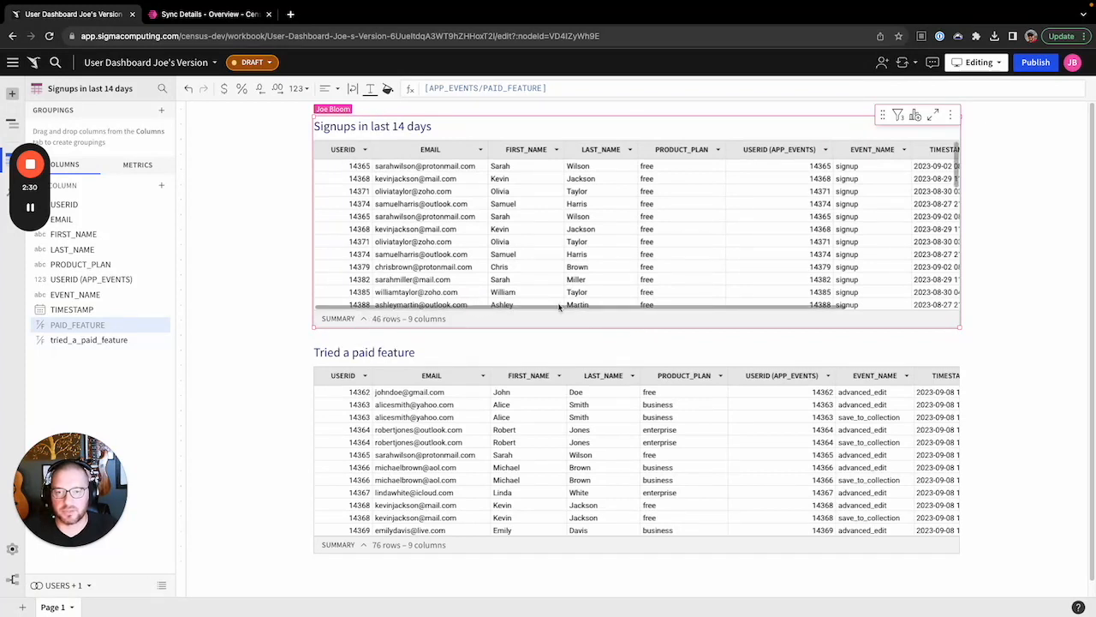
{"action": "scroll", "coordinate": [607, 257], "scroll_direction": "right", "scroll_amount": 2}
{"action": "left_click_drag", "start_coordinate": [602, 306], "coordinate": [783, 311]}
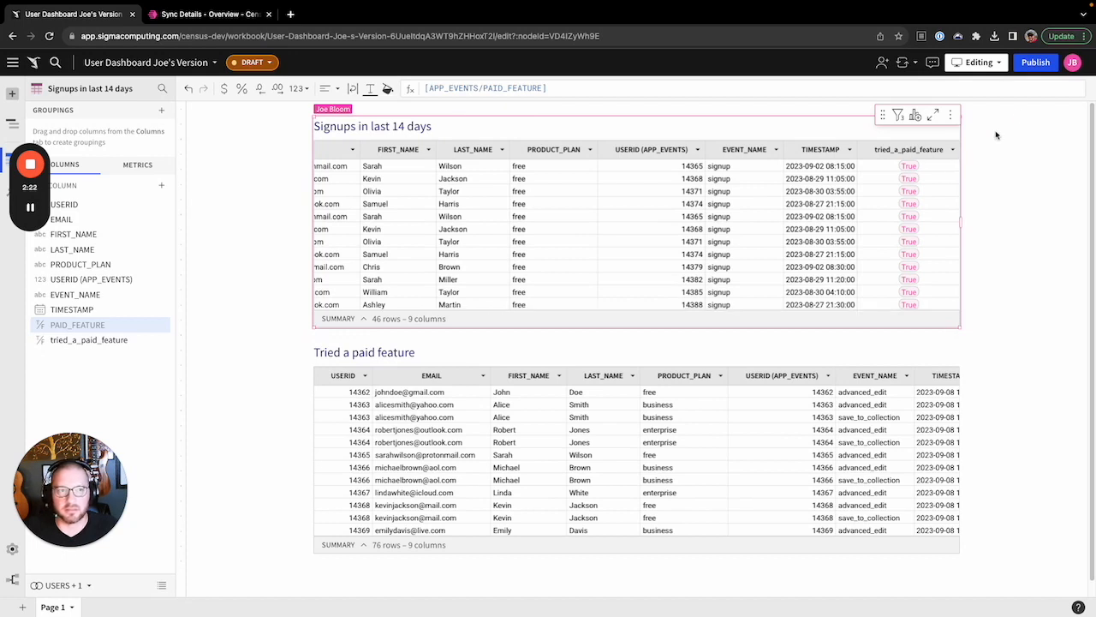
{"action": "left_click", "coordinate": [1035, 62]}
Refresh the Sigma Workbooks models in Census
{"action": "left_click", "coordinate": [196, 14]}
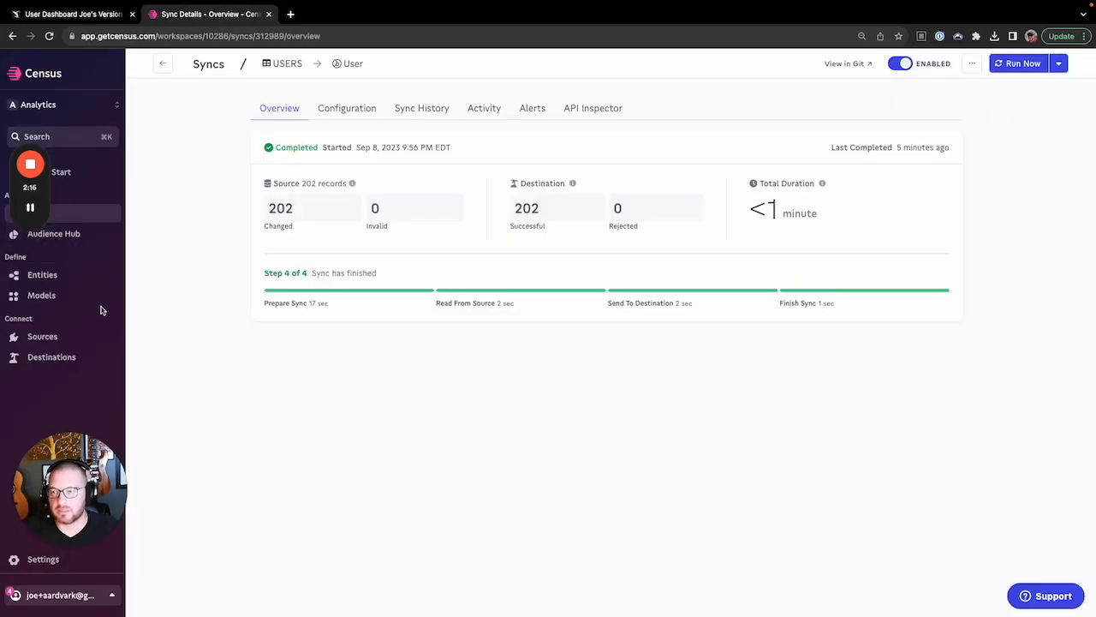
{"action": "left_click", "coordinate": [38, 295]}
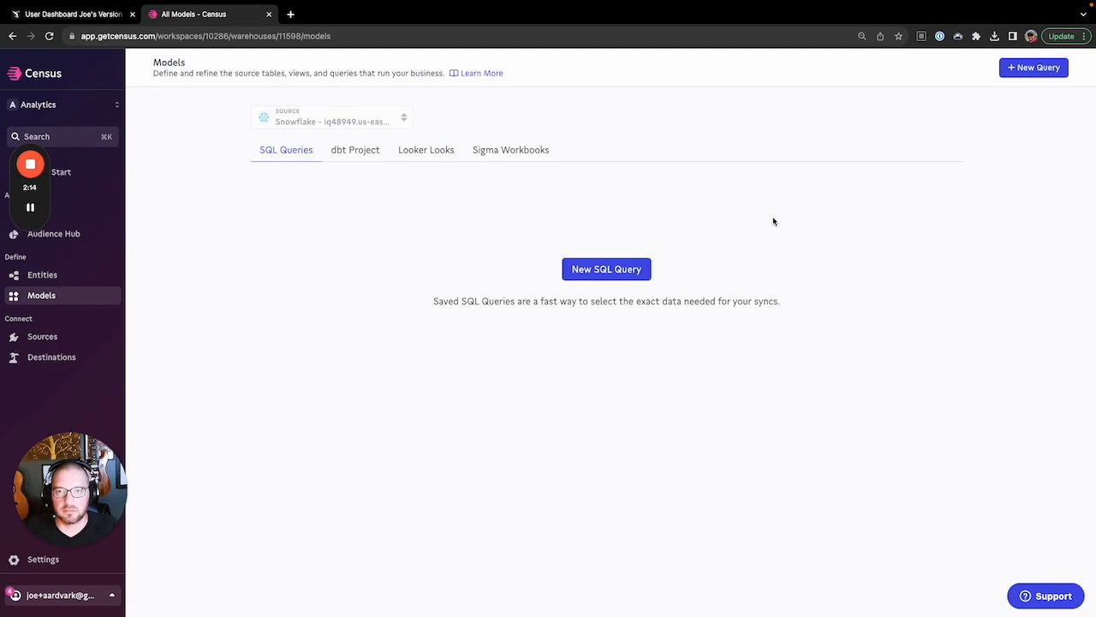
{"action": "left_click", "coordinate": [495, 159]}
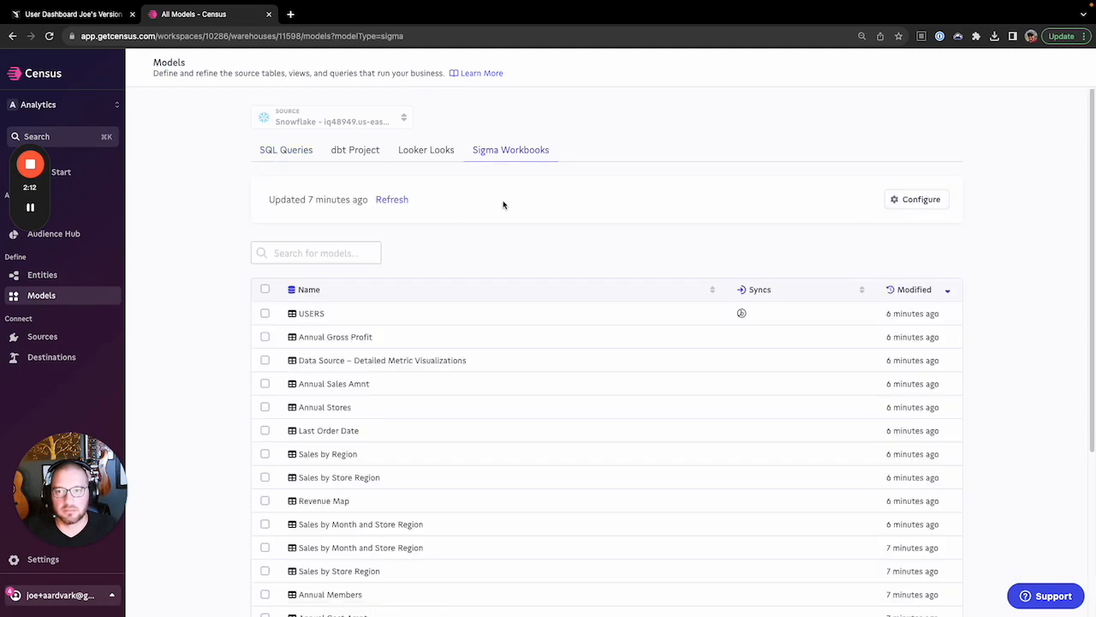
{"action": "left_click", "coordinate": [391, 200]}
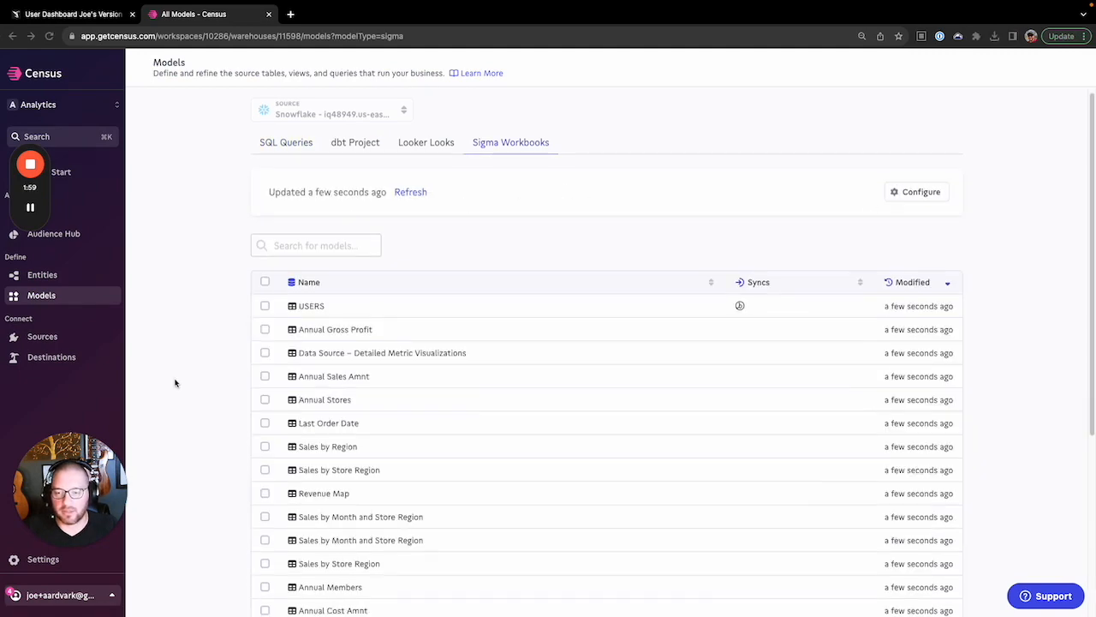
Start a new sync from the Signups in last 14 days model
{"action": "scroll", "coordinate": [176, 381], "scroll_direction": "down", "scroll_amount": 5}
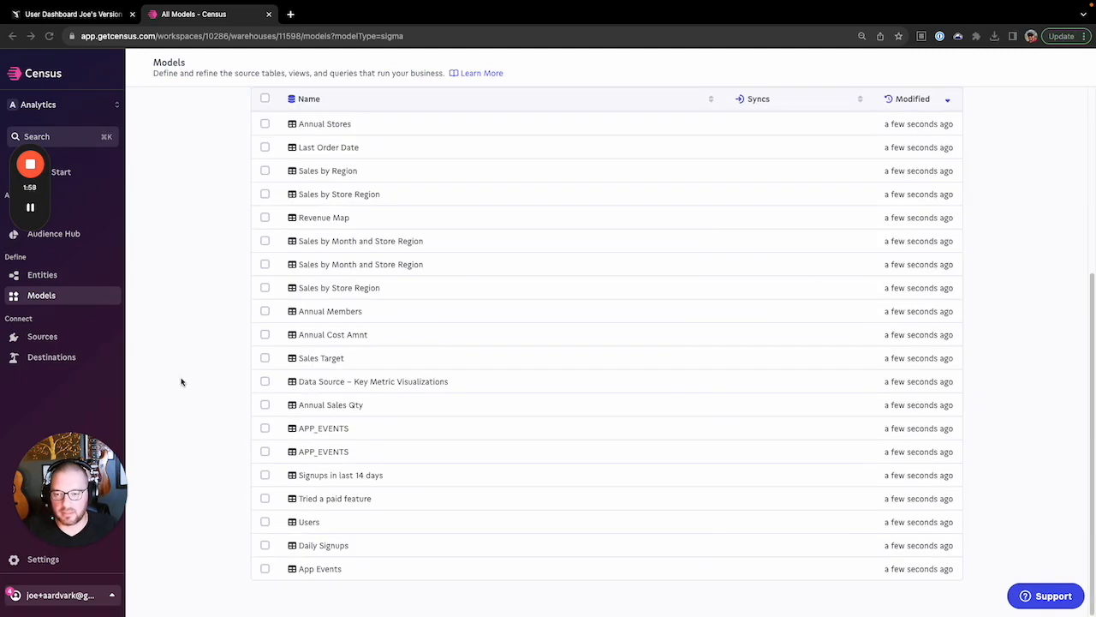
{"action": "left_click", "coordinate": [346, 477]}
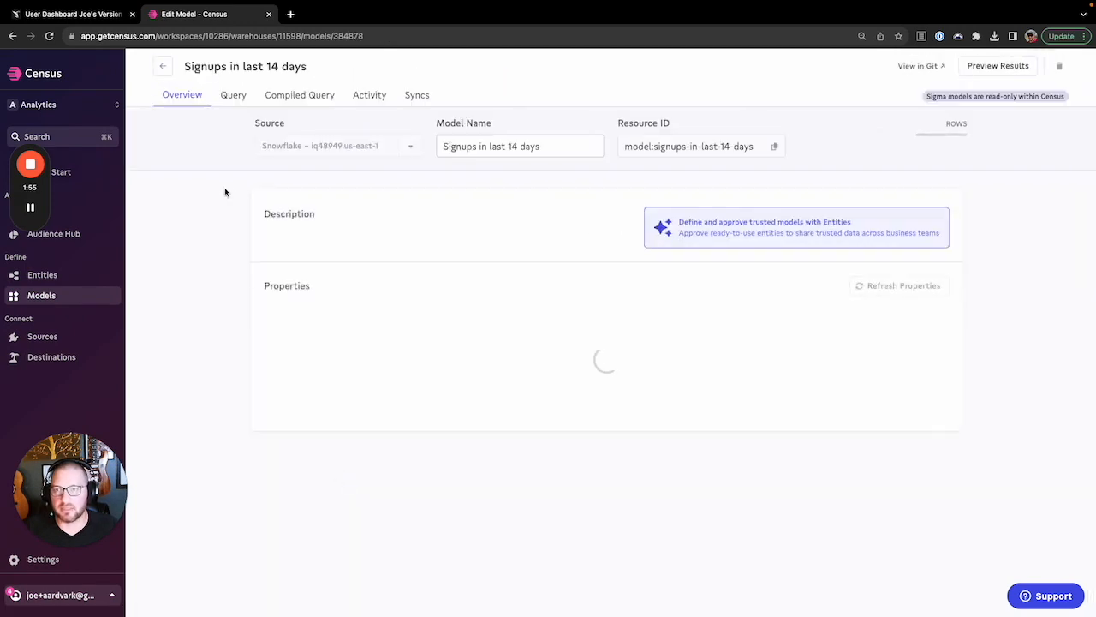
{"action": "left_click", "coordinate": [419, 98]}
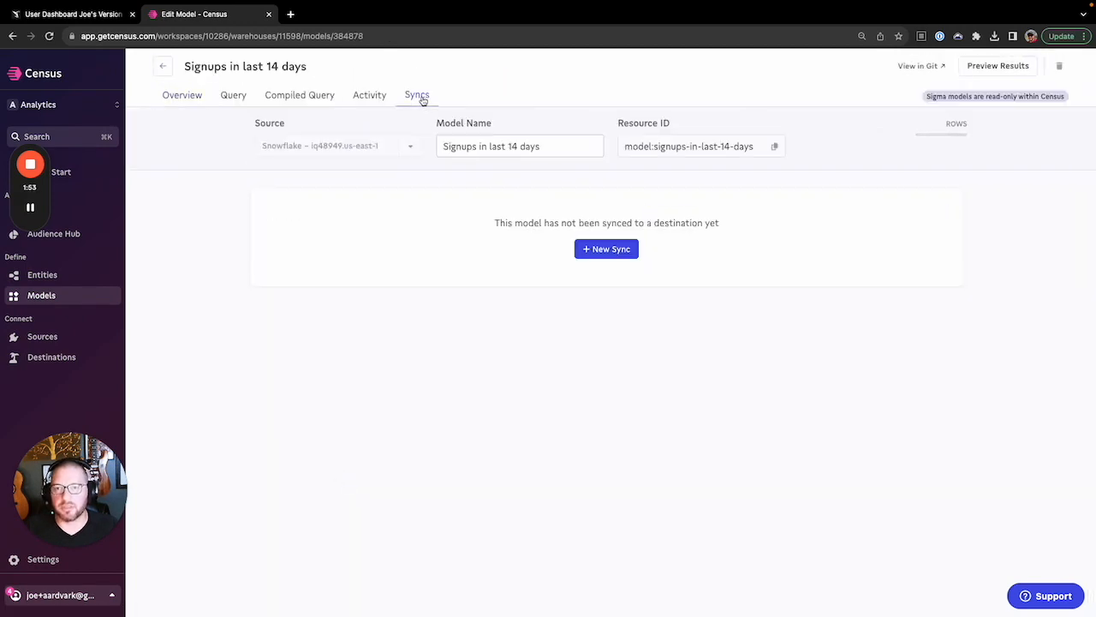
{"action": "left_click", "coordinate": [607, 248]}
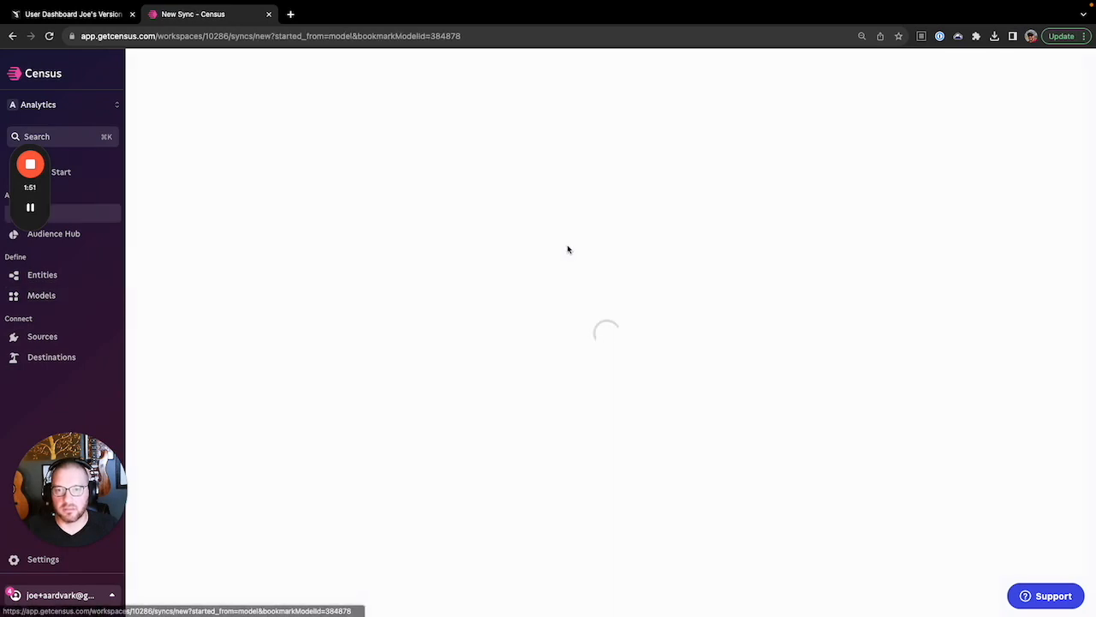
Set the sync's Braze destination object to User & Cohort
{"action": "scroll", "coordinate": [228, 308], "scroll_direction": "down", "scroll_amount": 3}
{"action": "left_click", "coordinate": [282, 291]}
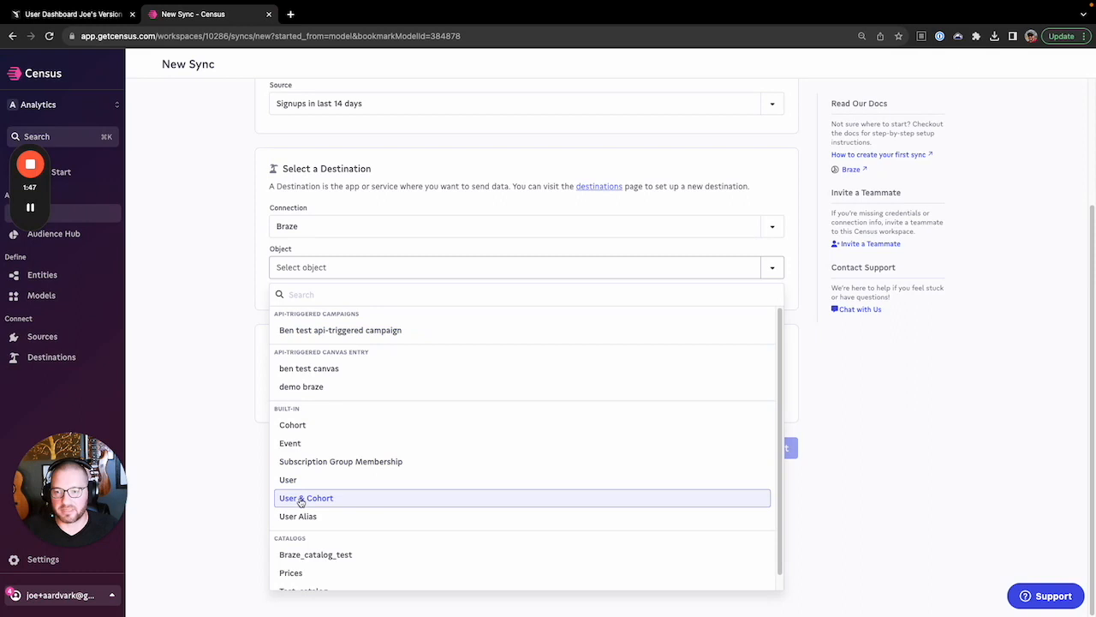
{"action": "left_click", "coordinate": [314, 496]}
Match External User ID to the USERID source column
{"action": "scroll", "coordinate": [195, 340], "scroll_direction": "down", "scroll_amount": 3}
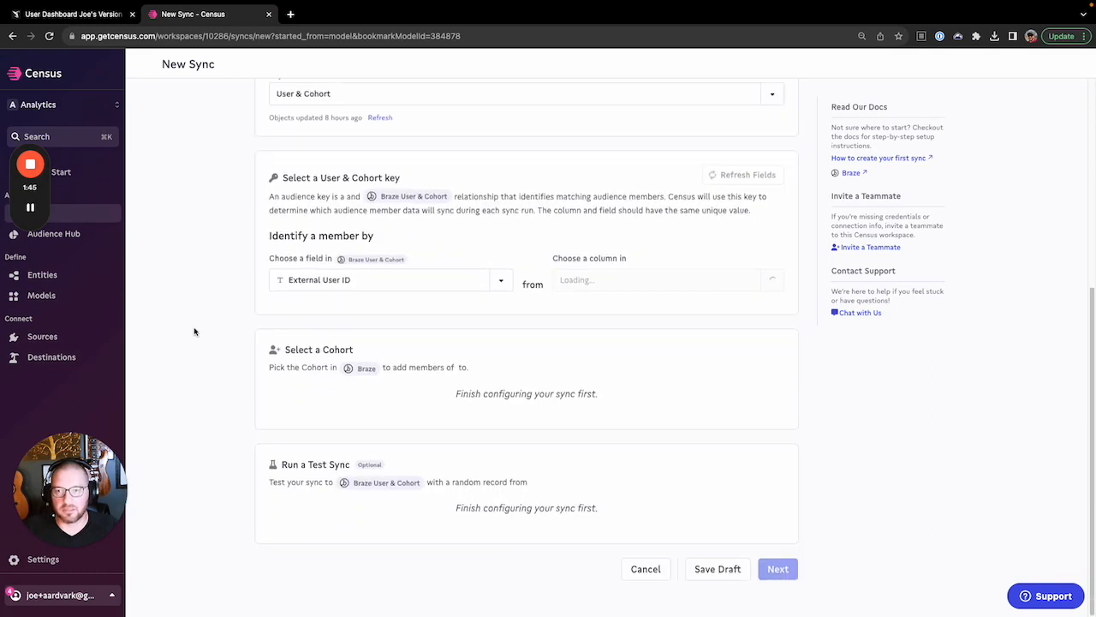
{"action": "left_click", "coordinate": [773, 281]}
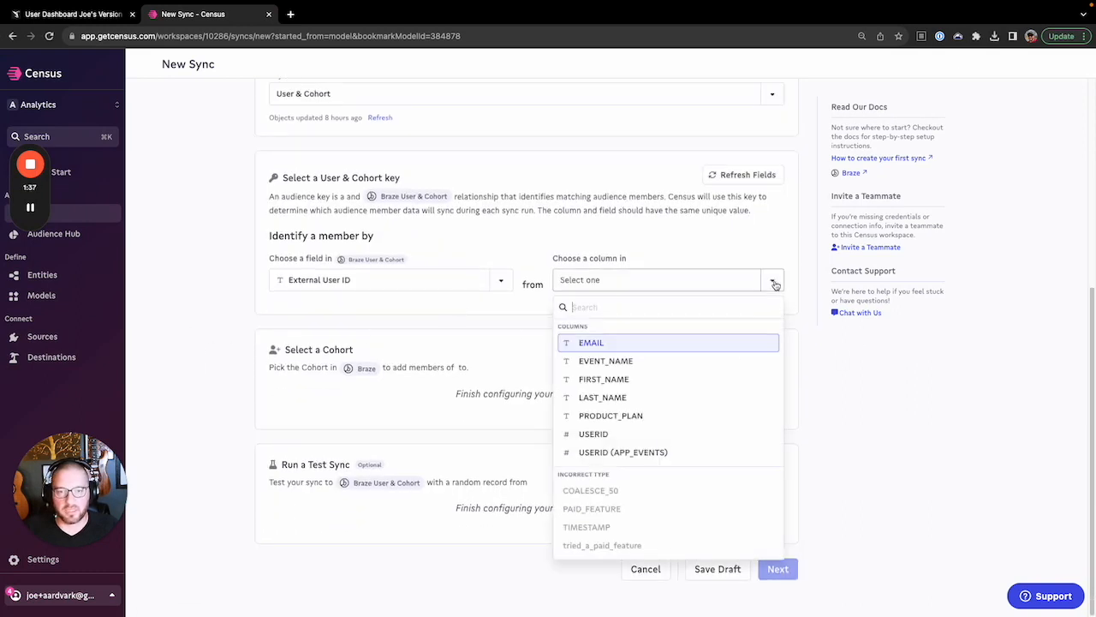
{"action": "left_click", "coordinate": [627, 433]}
{"action": "scroll", "coordinate": [225, 411], "scroll_direction": "down", "scroll_amount": 2}
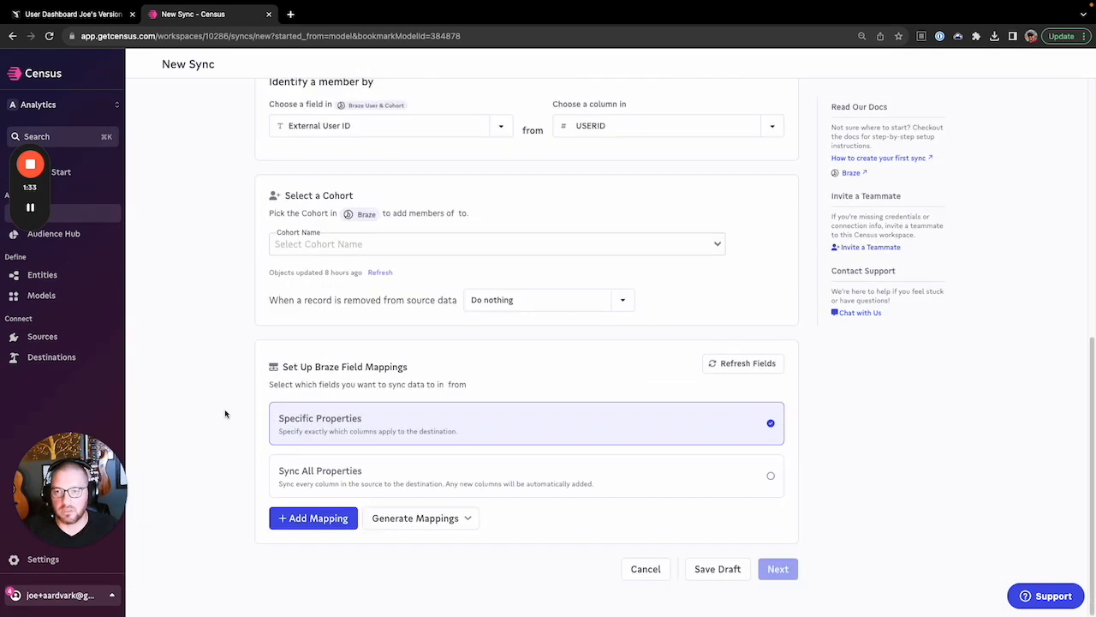
{"action": "left_click", "coordinate": [365, 249]}
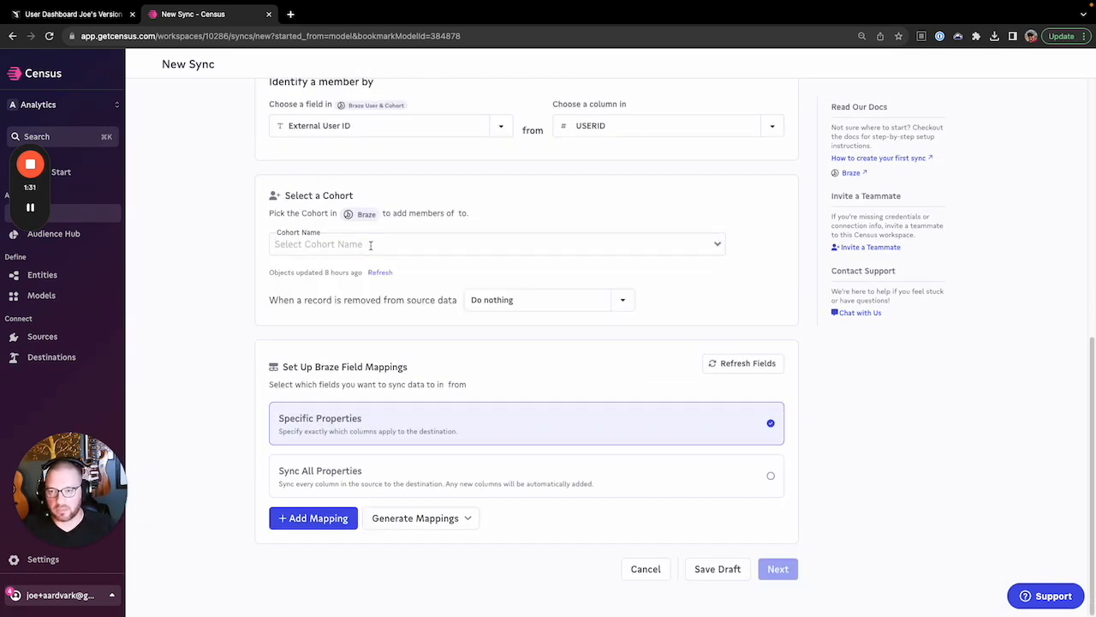
Create cohort 'New Signups 14 Days (Tried Paid Feature)', removing members who leave the source
{"action": "left_click", "coordinate": [350, 246]}
{"action": "type", "text": "New "}
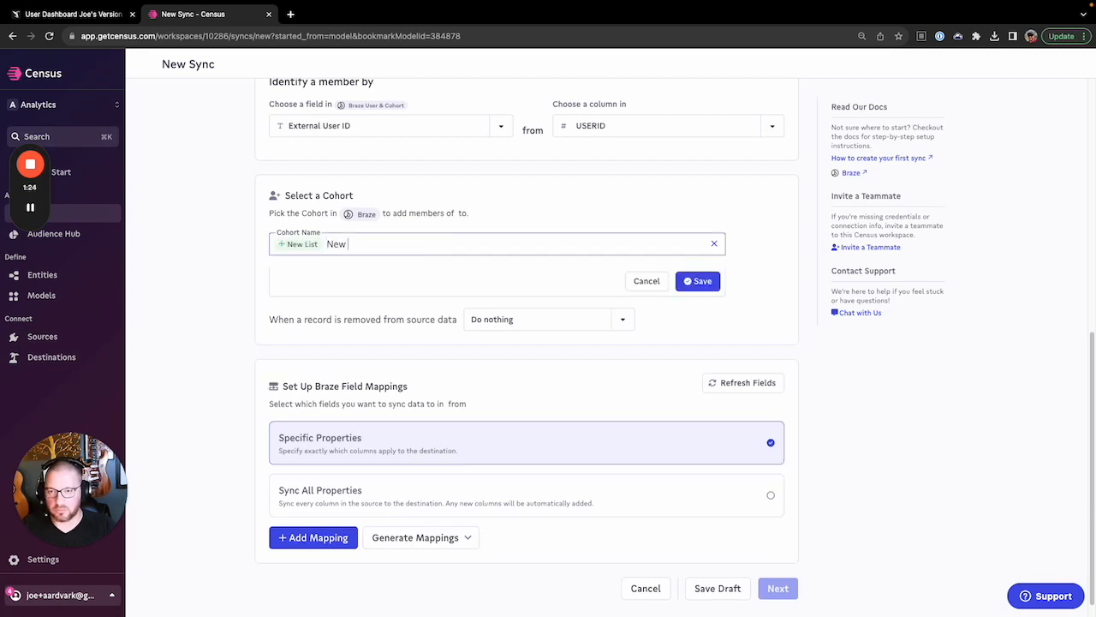
{"action": "type", "text": "Signups 14 Days (Tried "}
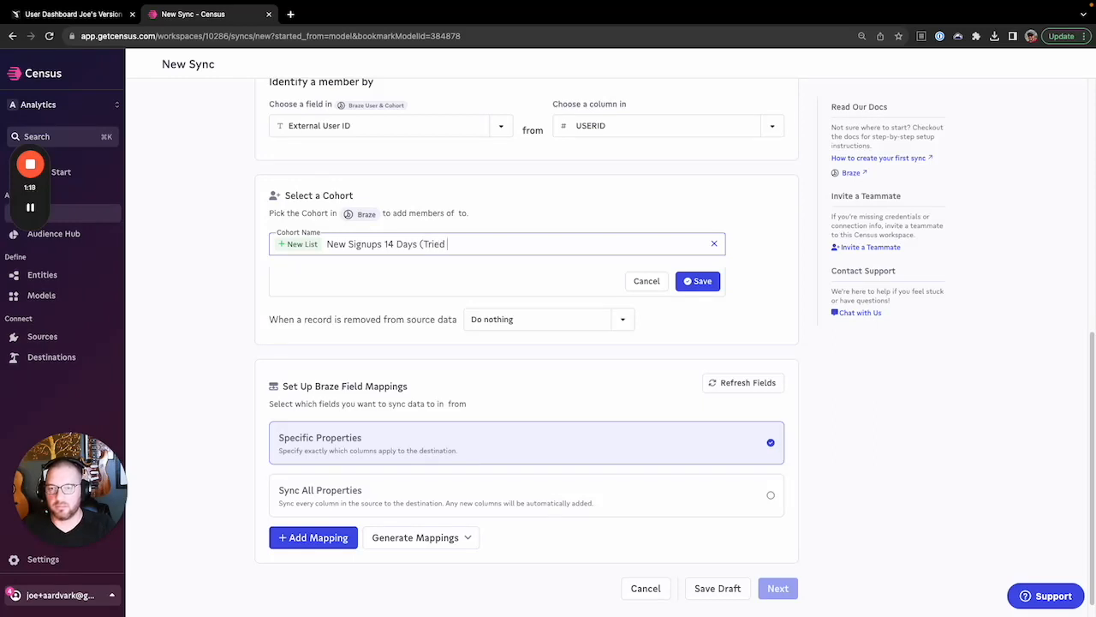
{"action": "type", "text": "Paid Feature"}
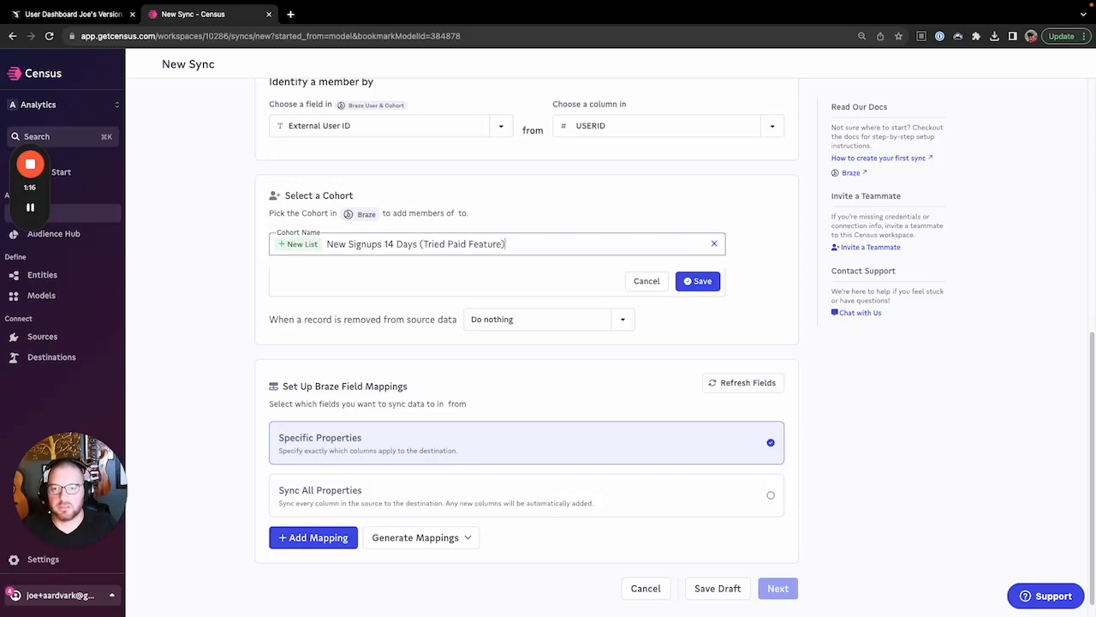
{"action": "type", "text": ")"}
{"action": "left_click", "coordinate": [620, 324]}
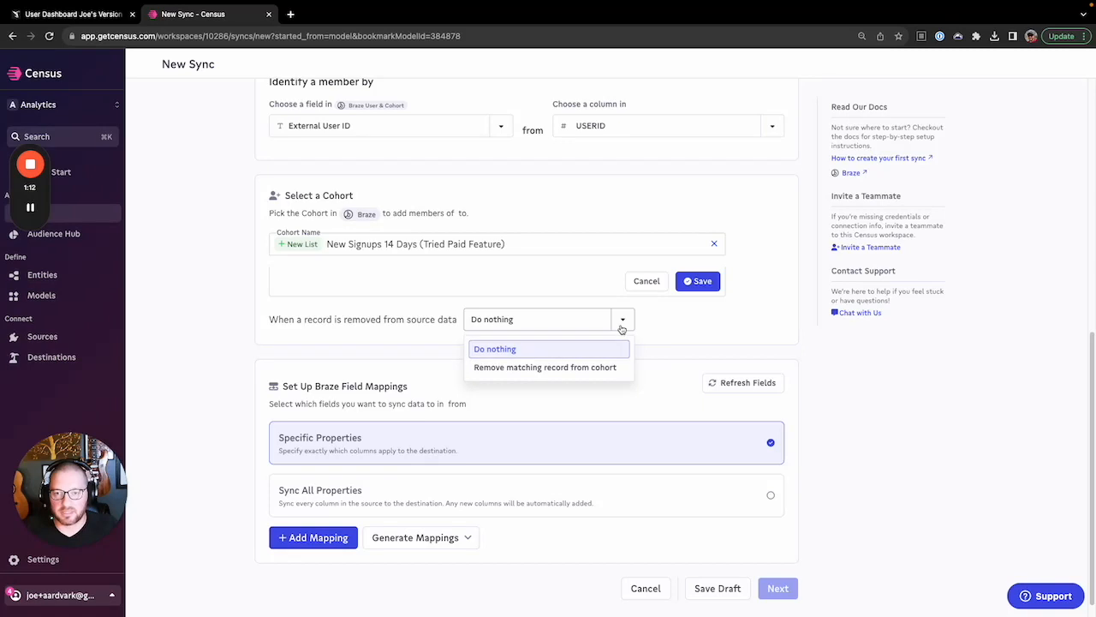
{"action": "left_click", "coordinate": [541, 369]}
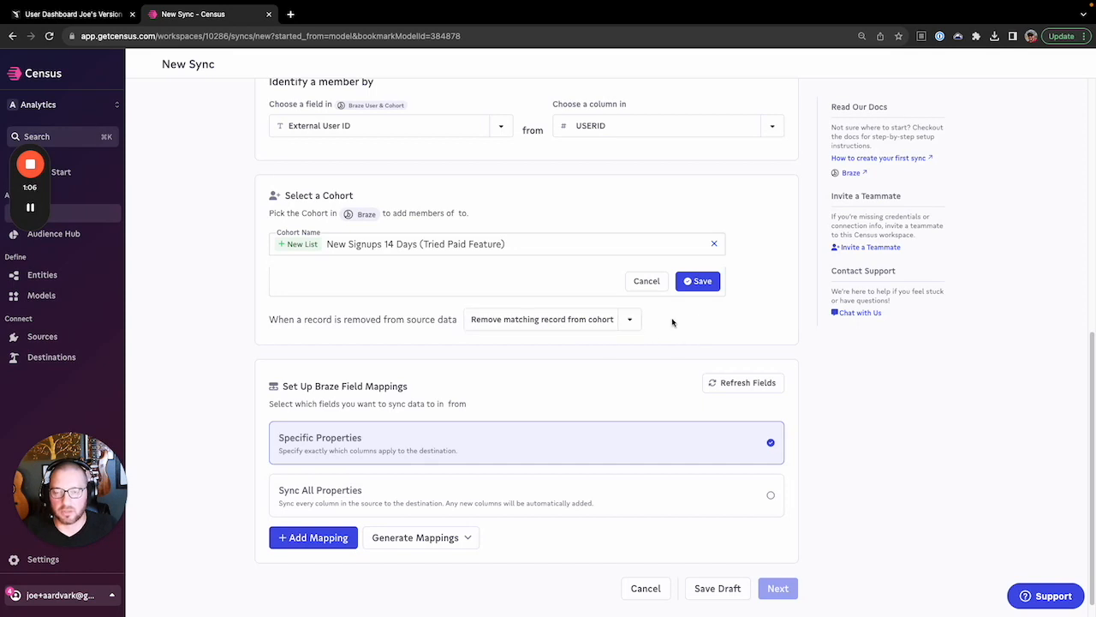
{"action": "left_click", "coordinate": [698, 281]}
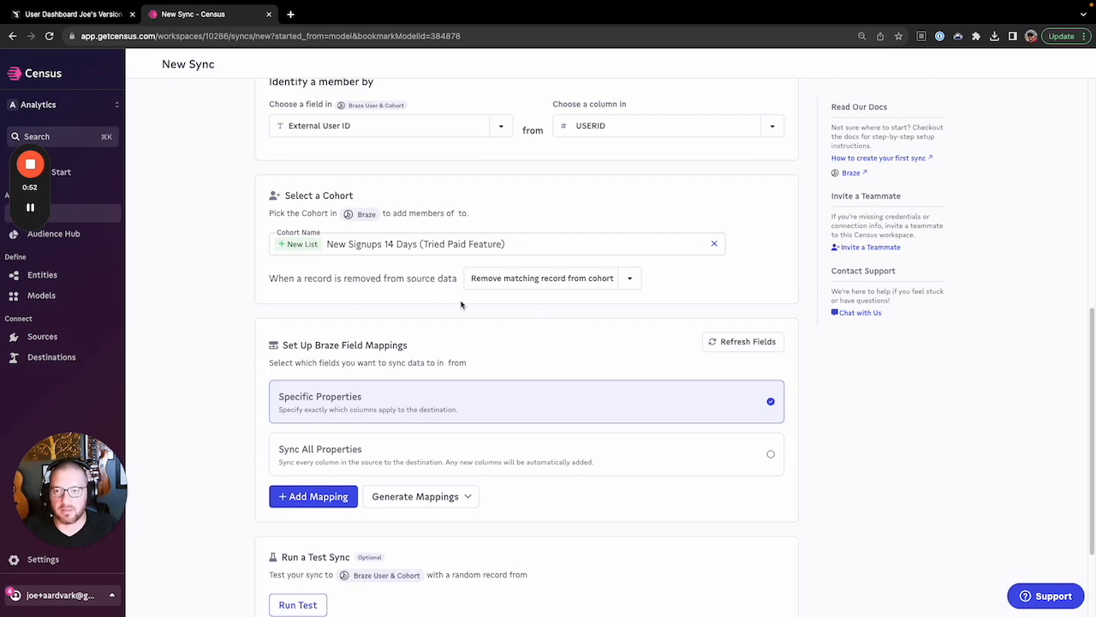
{"action": "scroll", "coordinate": [232, 293], "scroll_direction": "down", "scroll_amount": 1}
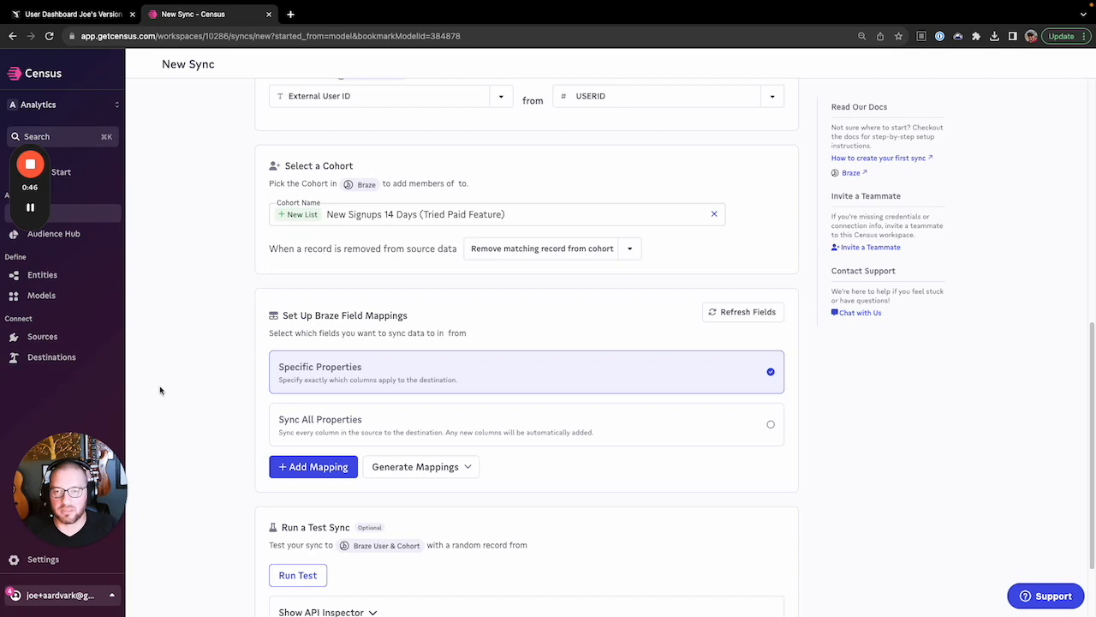
{"action": "scroll", "coordinate": [163, 403], "scroll_direction": "down", "scroll_amount": 3}
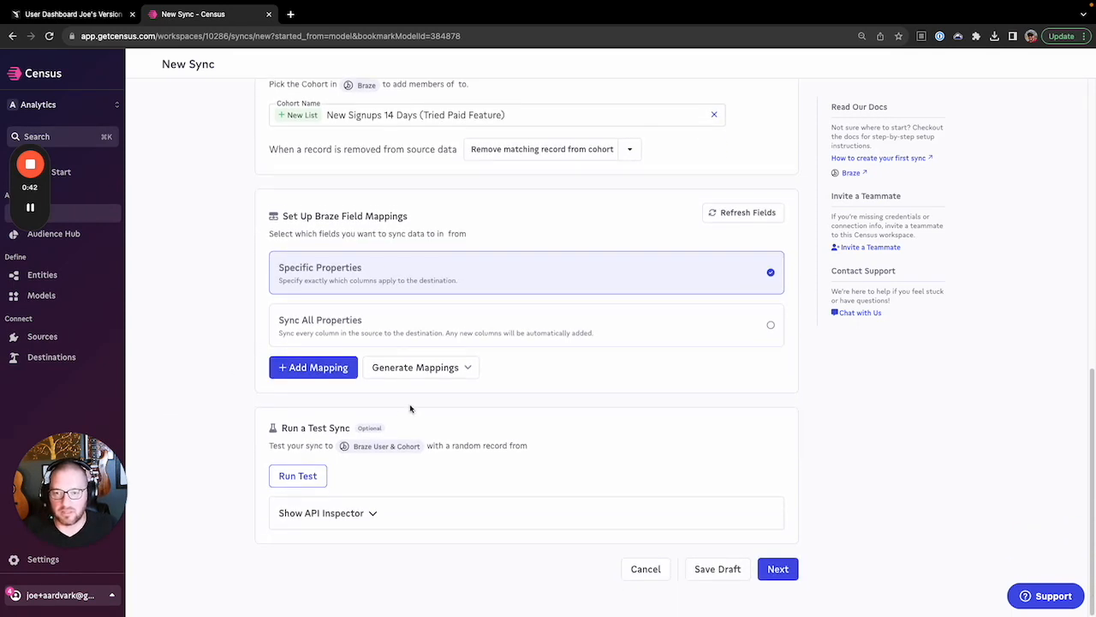
Auto-generate mappings for the email, first name and last name fields
{"action": "left_click", "coordinate": [419, 368]}
{"action": "left_click", "coordinate": [424, 393]}
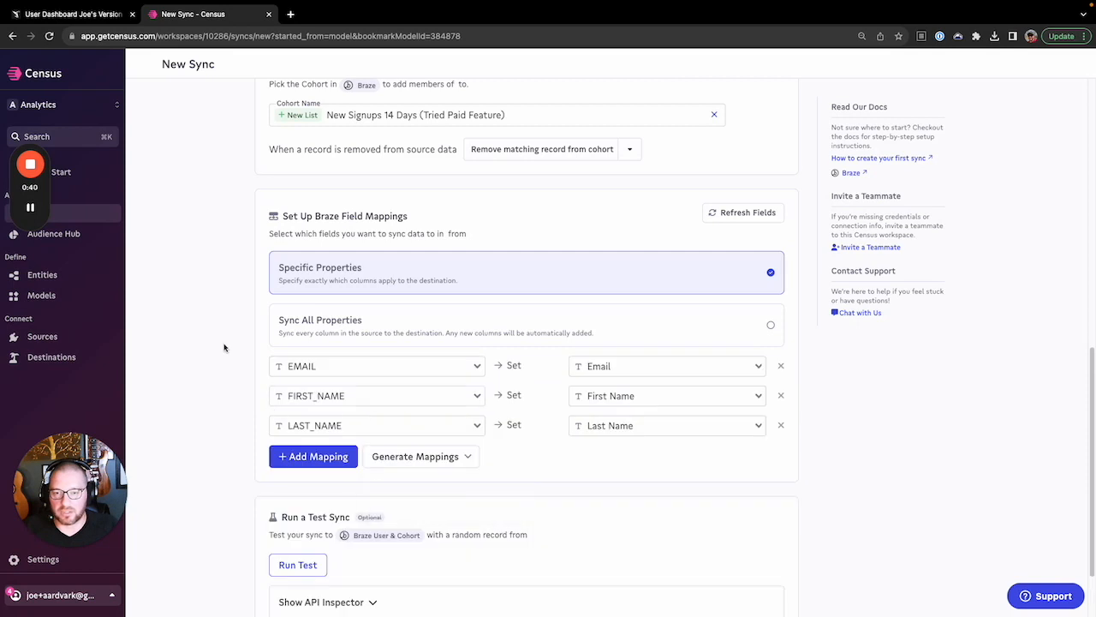
{"action": "scroll", "coordinate": [225, 347], "scroll_direction": "down", "scroll_amount": 3}
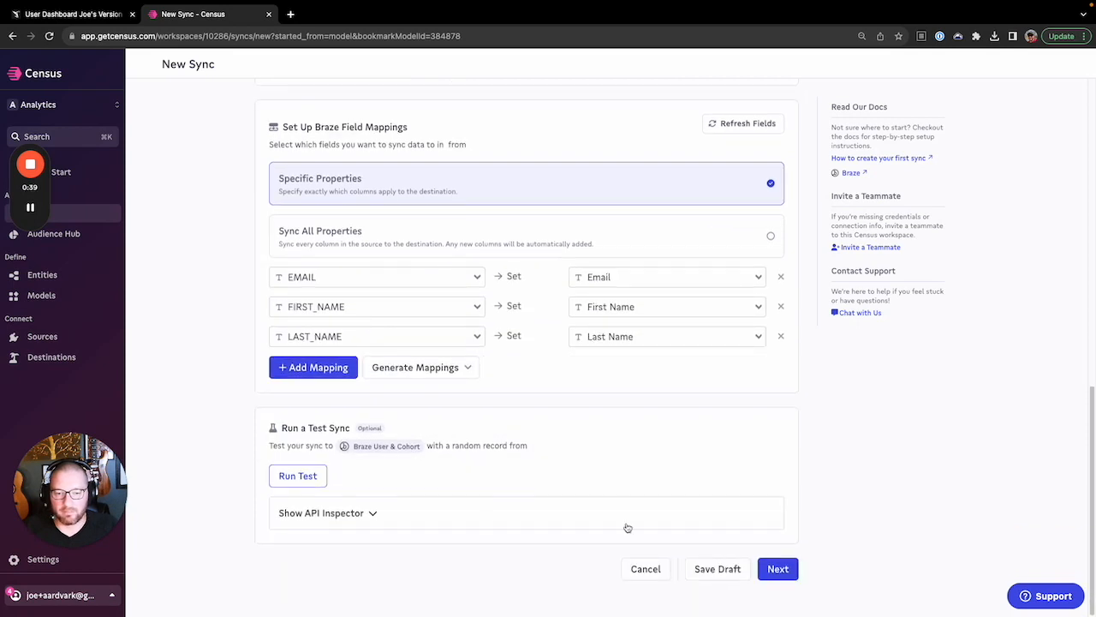
Create the sync with 'Run a sync now?' enabled
{"action": "left_click", "coordinate": [775, 570]}
{"action": "left_click", "coordinate": [699, 383]}
{"action": "left_click", "coordinate": [775, 432]}
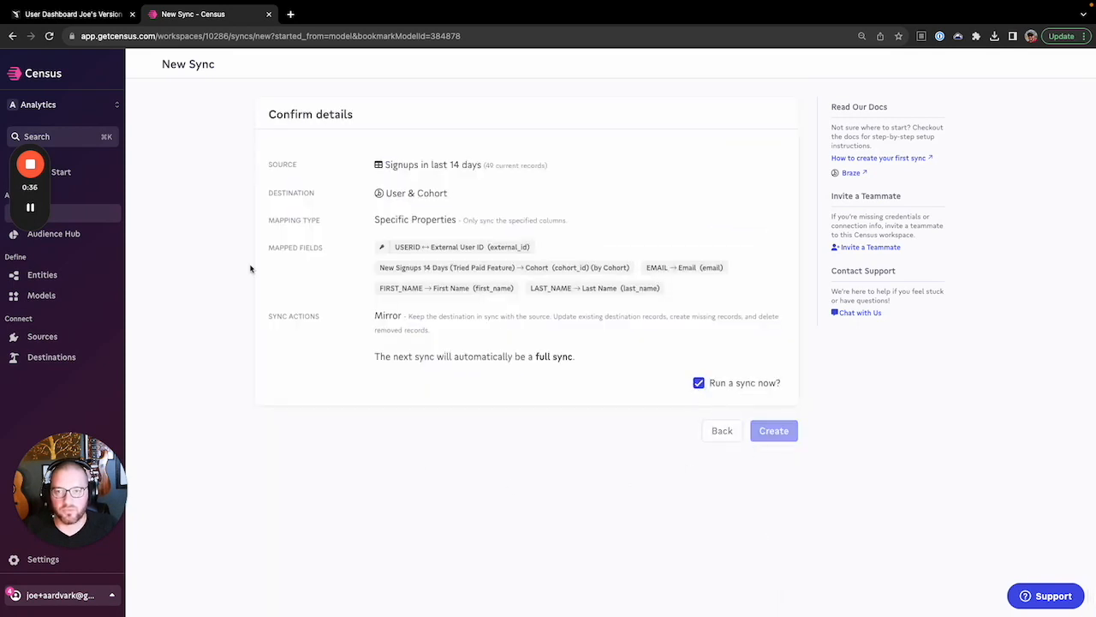